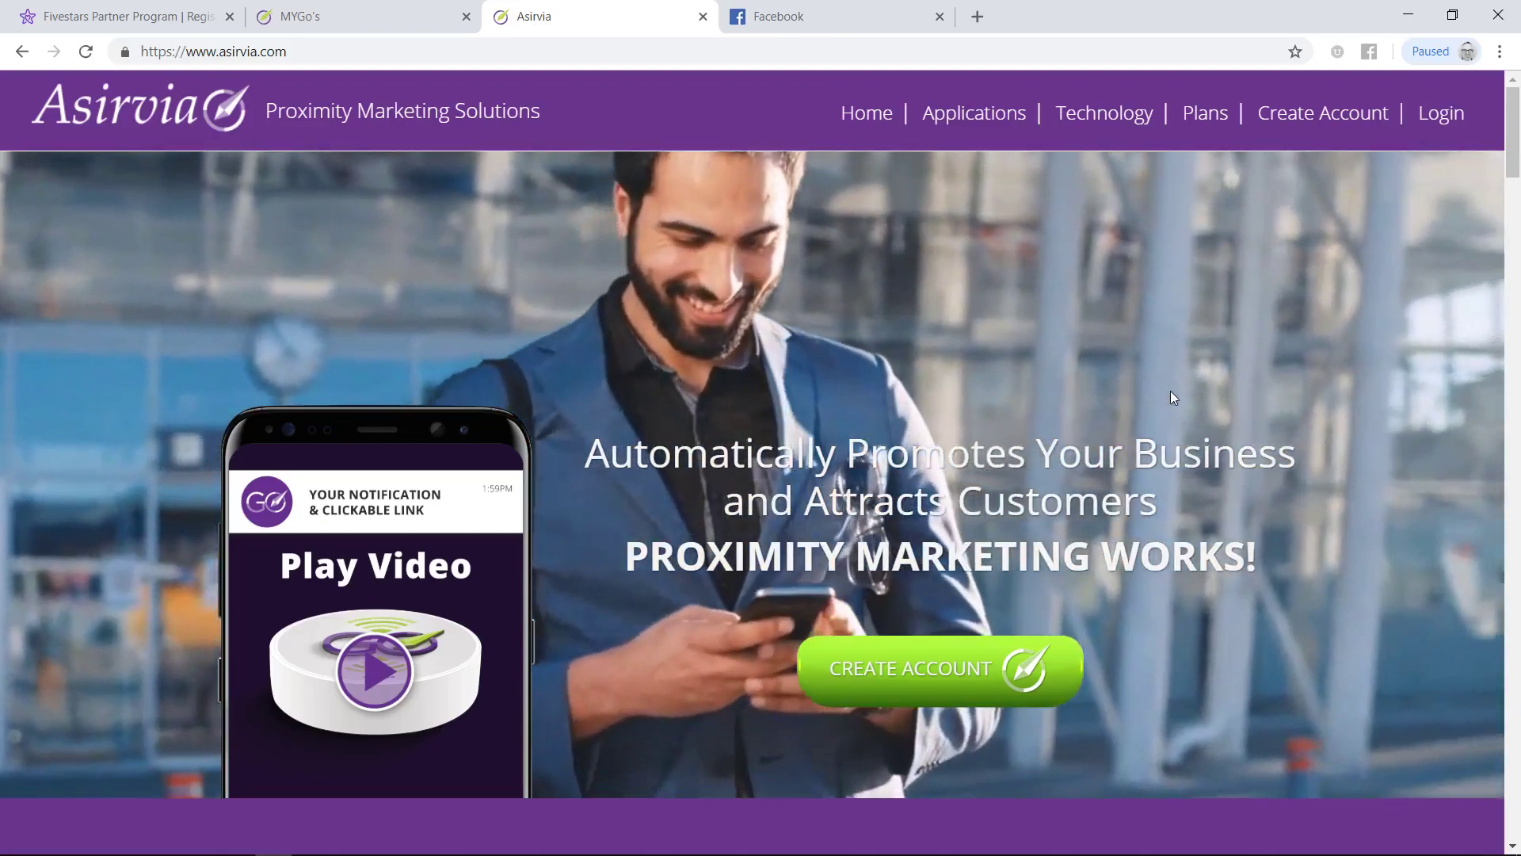
# Step: Examine the Asirvia homepage, including the GO device overview, how it works, and the GO Services features comparison
pyautogui.scroll(-10, 1170, 391)
pyautogui.scroll(-5, 1171, 388)
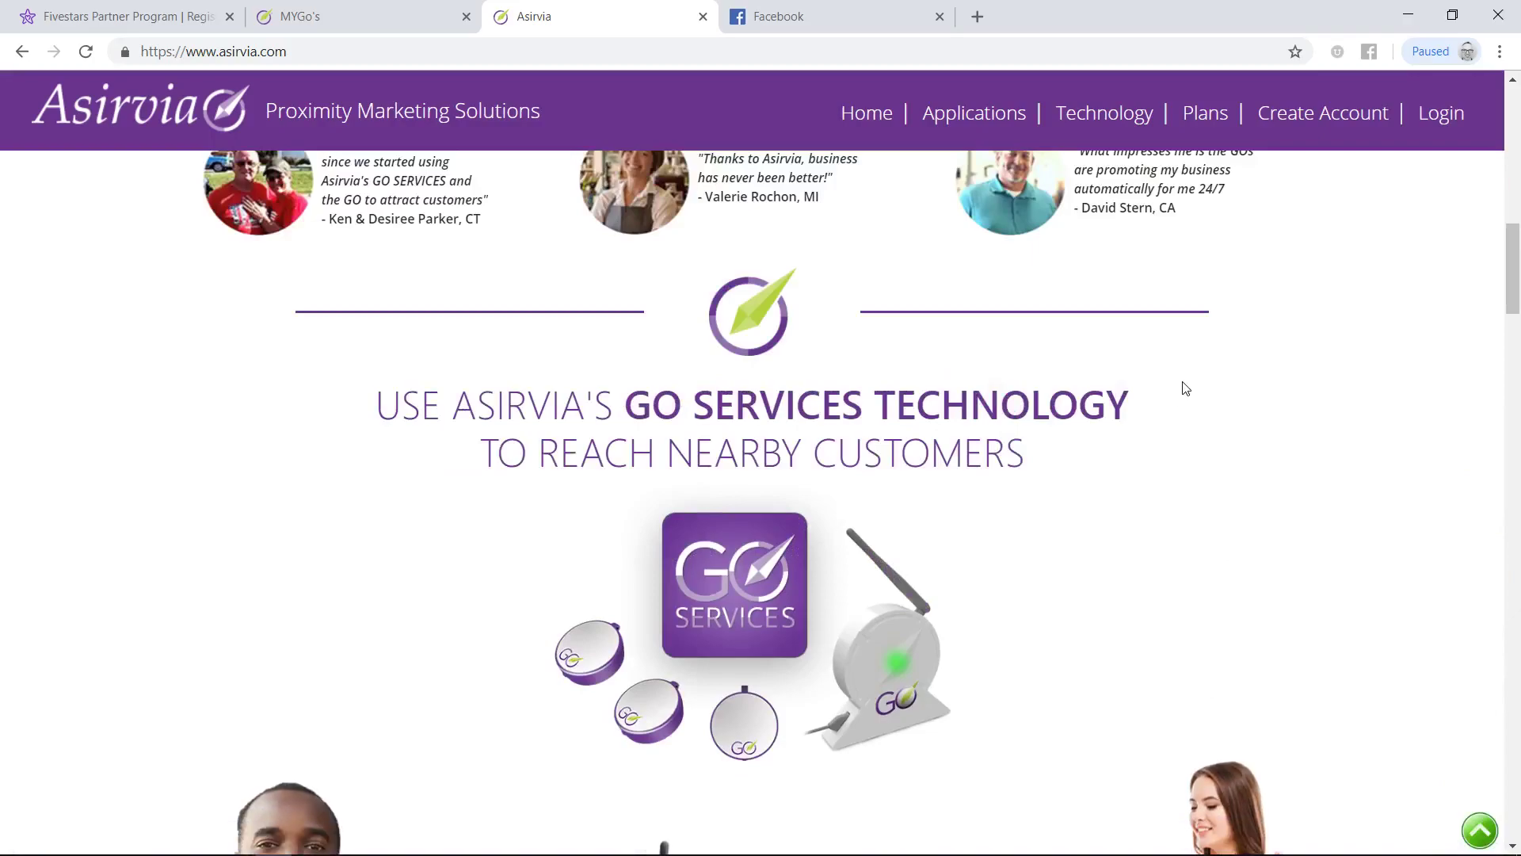
pyautogui.scroll(-1, 1184, 389)
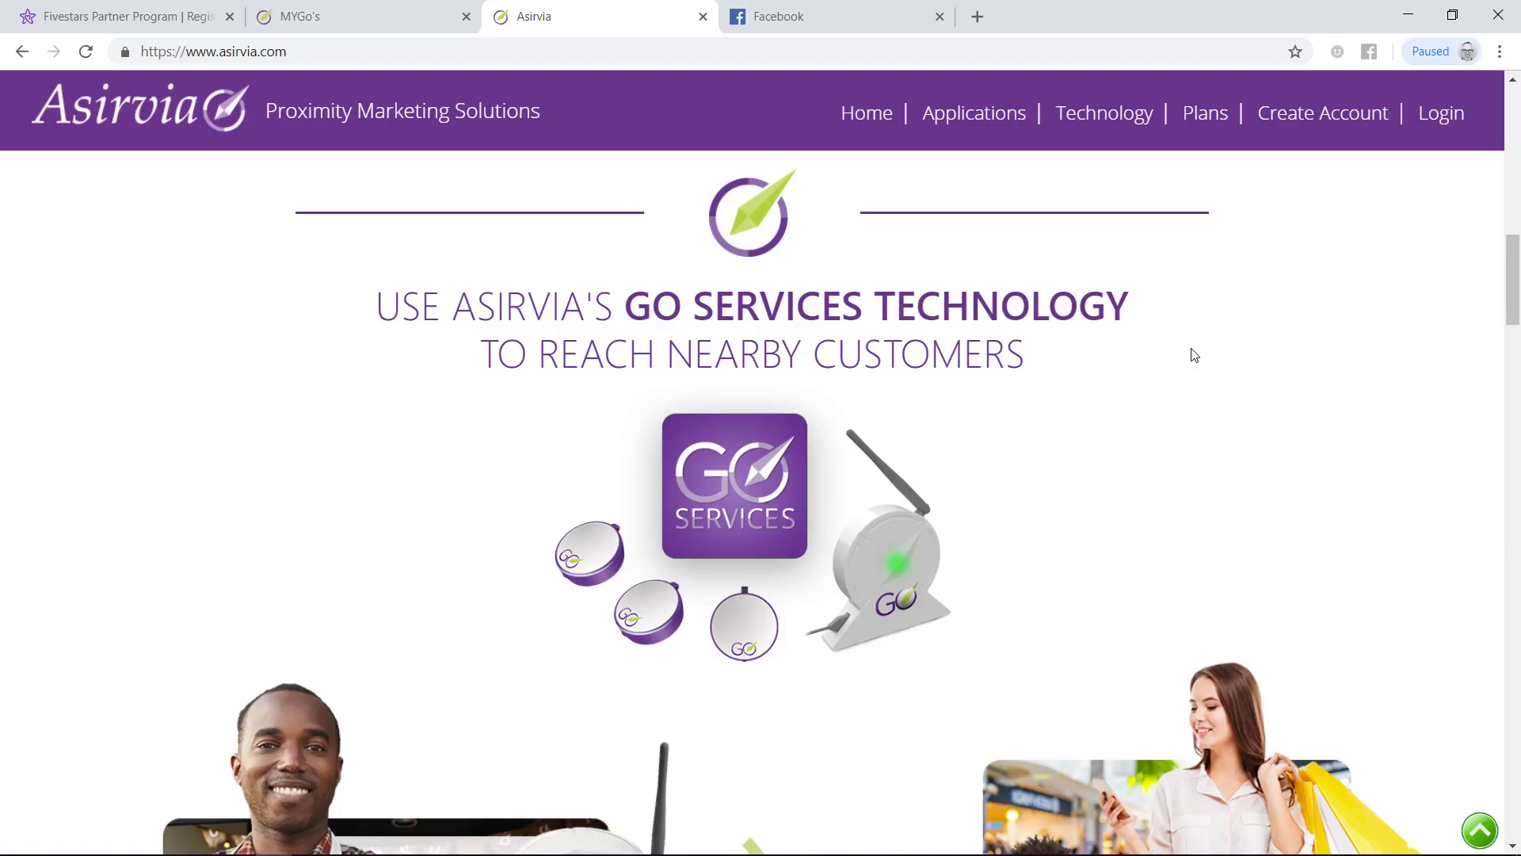
pyautogui.scroll(-5, 1194, 354)
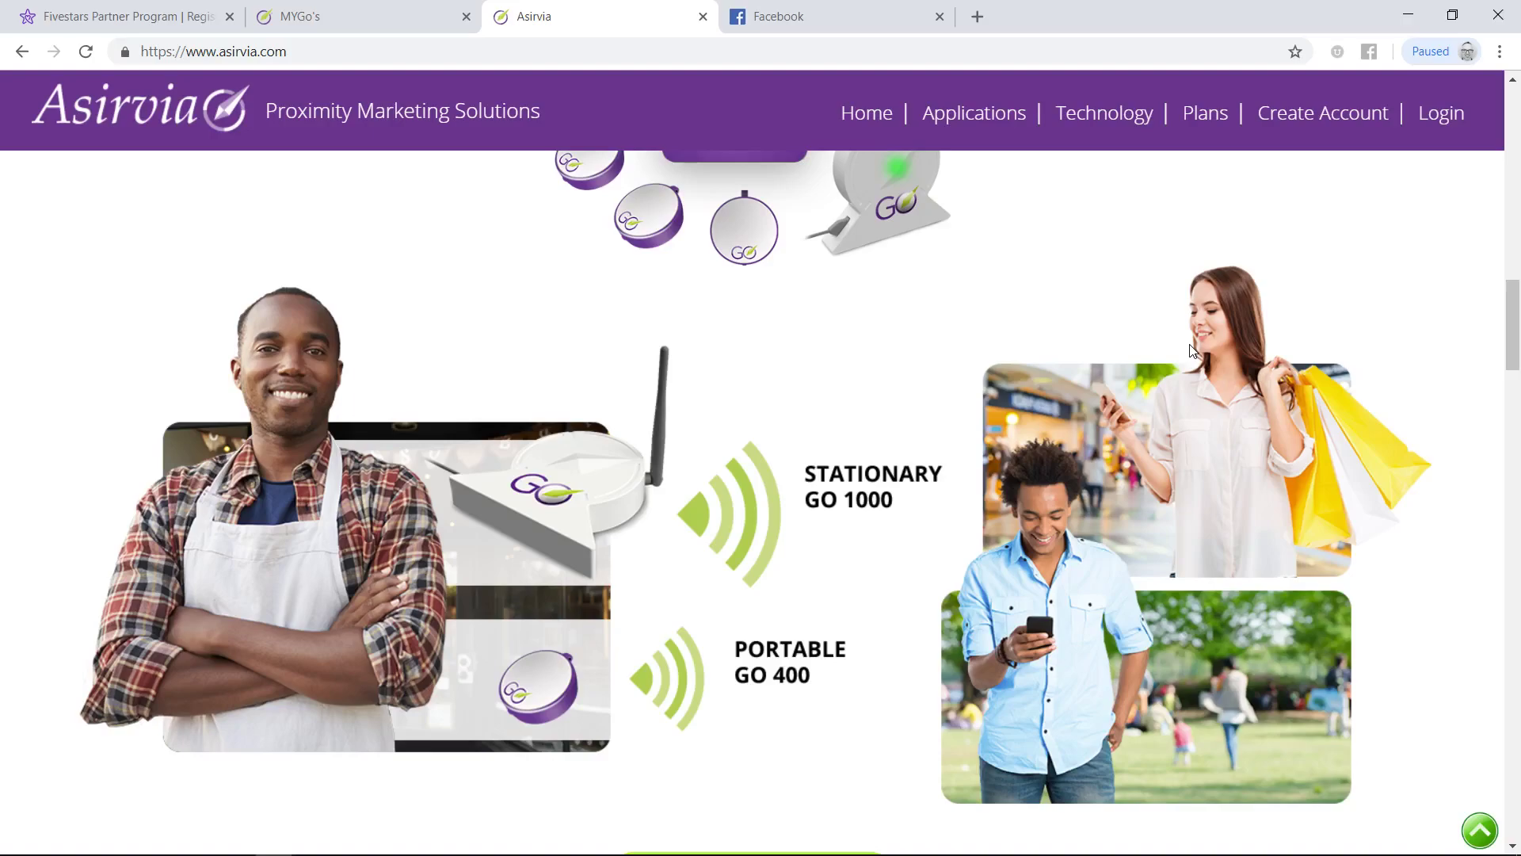
pyautogui.scroll(-8, 1193, 349)
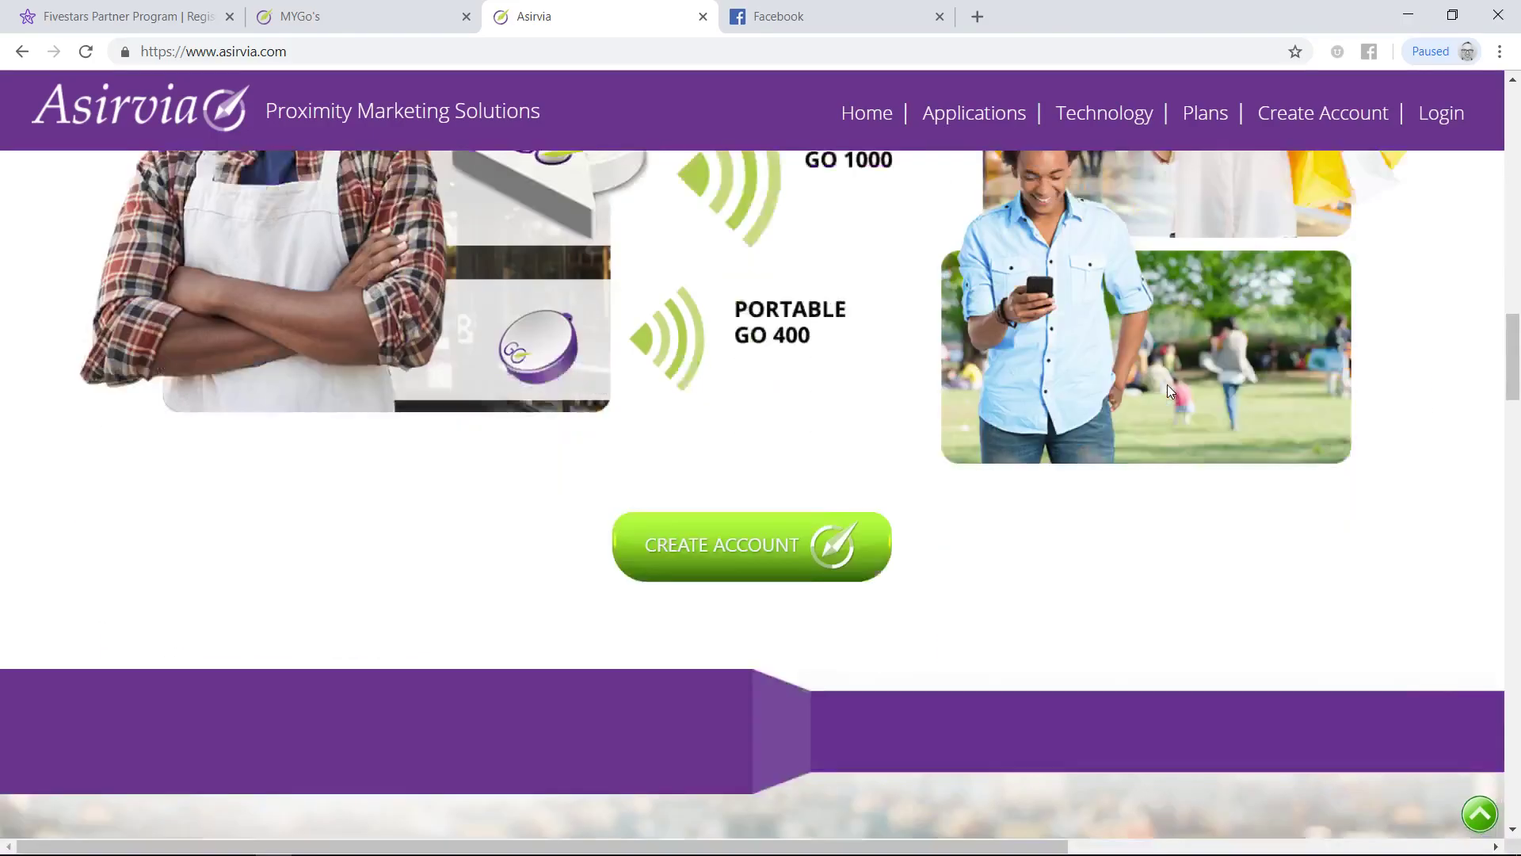
pyautogui.scroll(-4, 1181, 377)
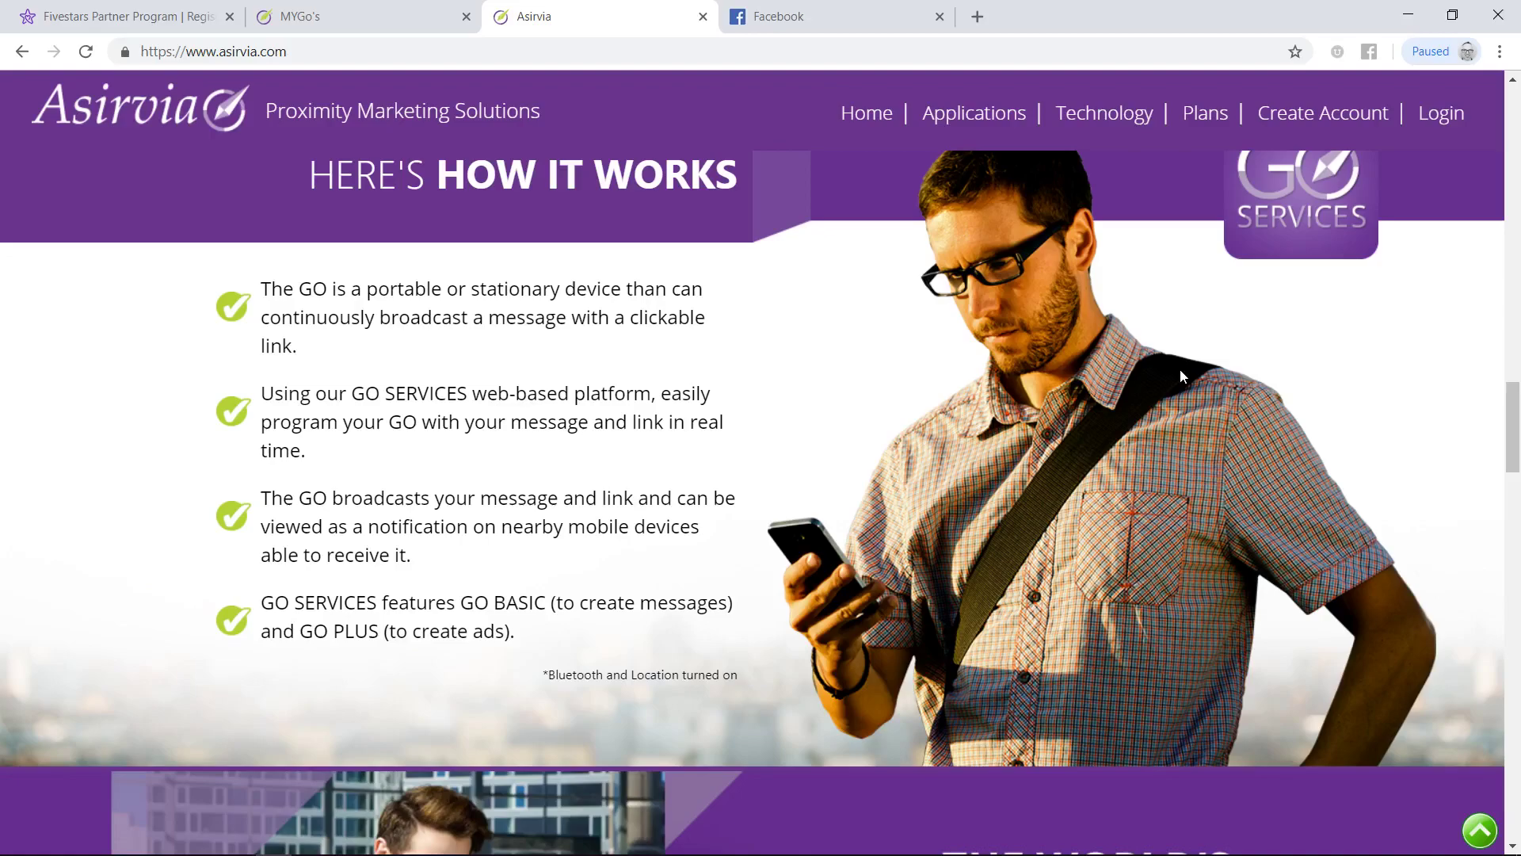
pyautogui.scroll(-3, 1110, 350)
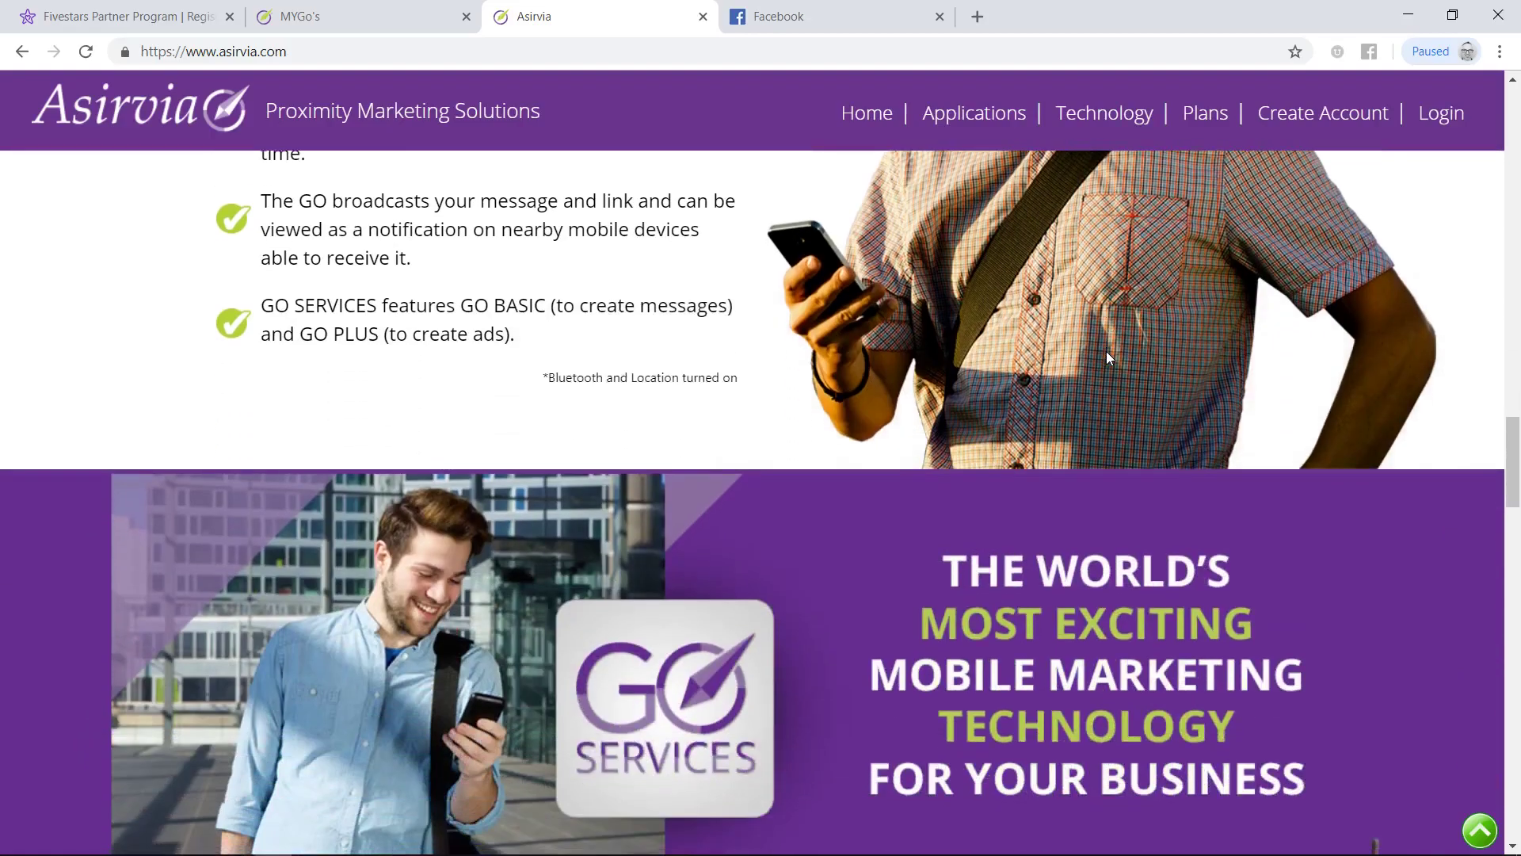
pyautogui.scroll(-5, 1107, 352)
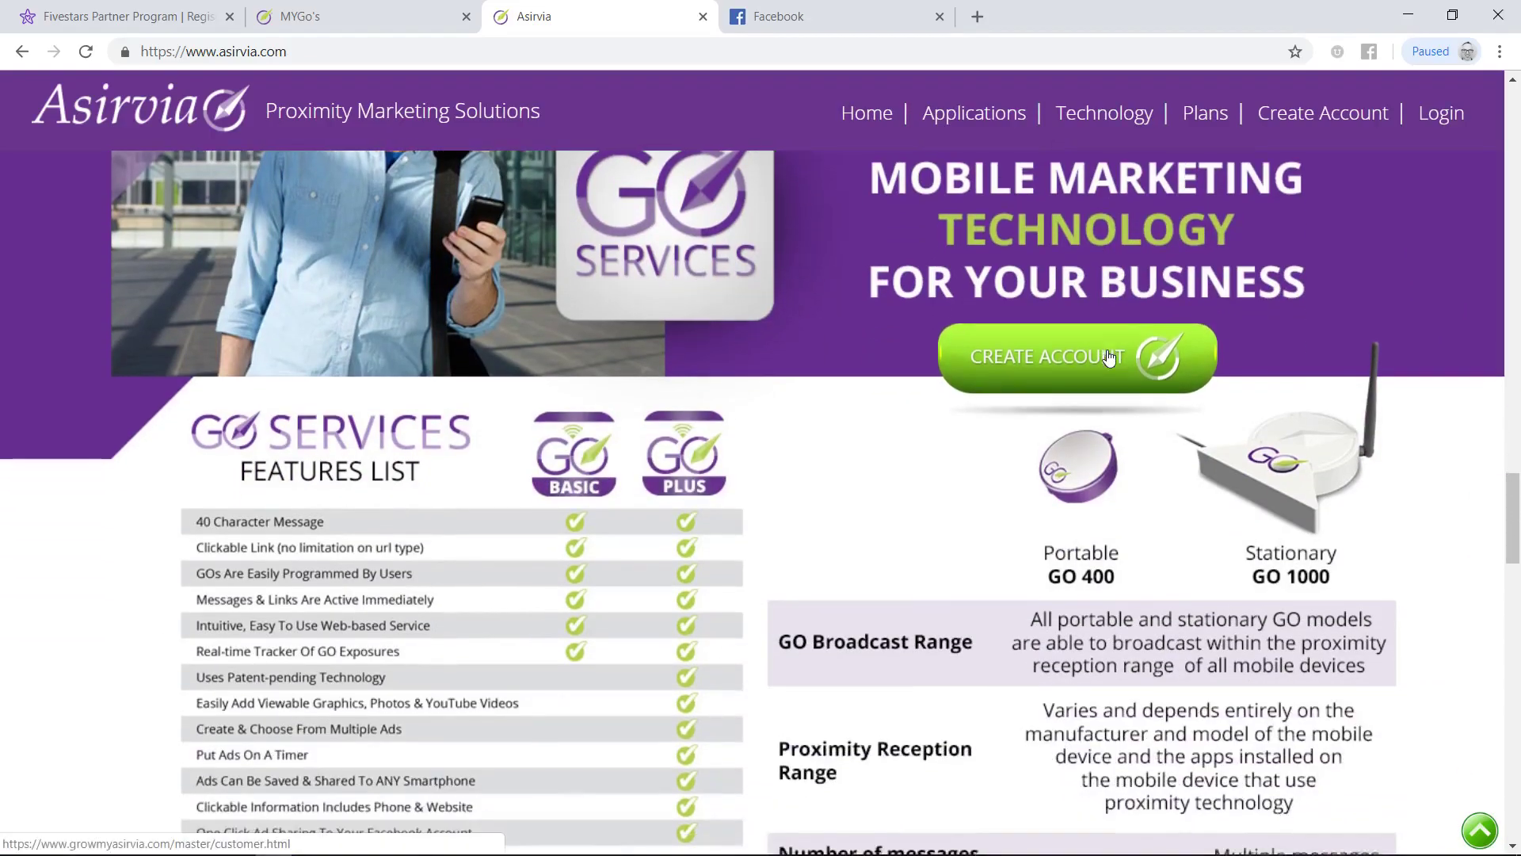
pyautogui.scroll(-2, 1108, 358)
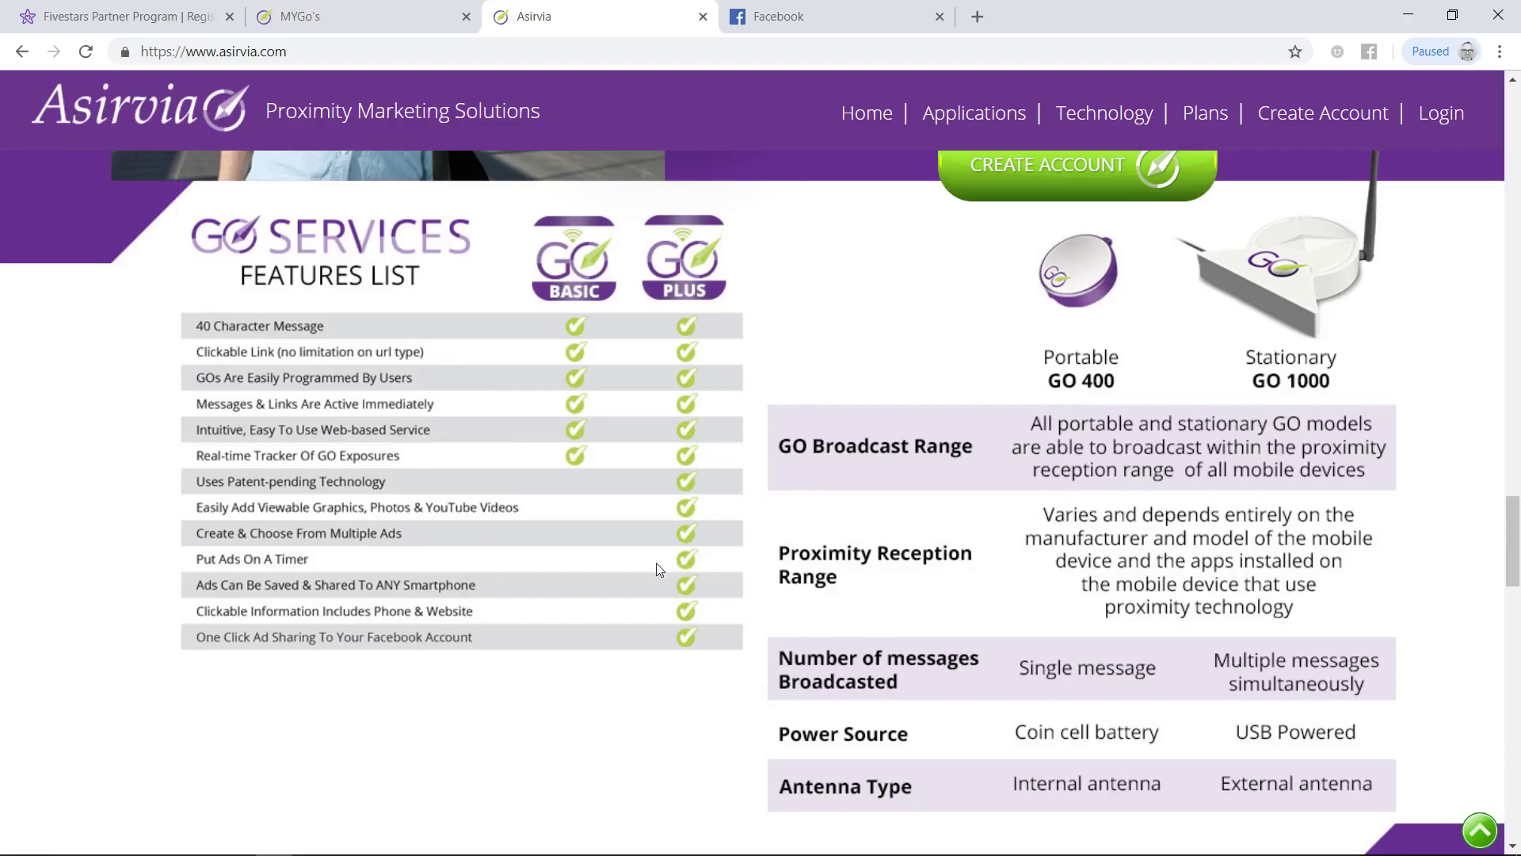
pyautogui.scroll(-1, 659, 567)
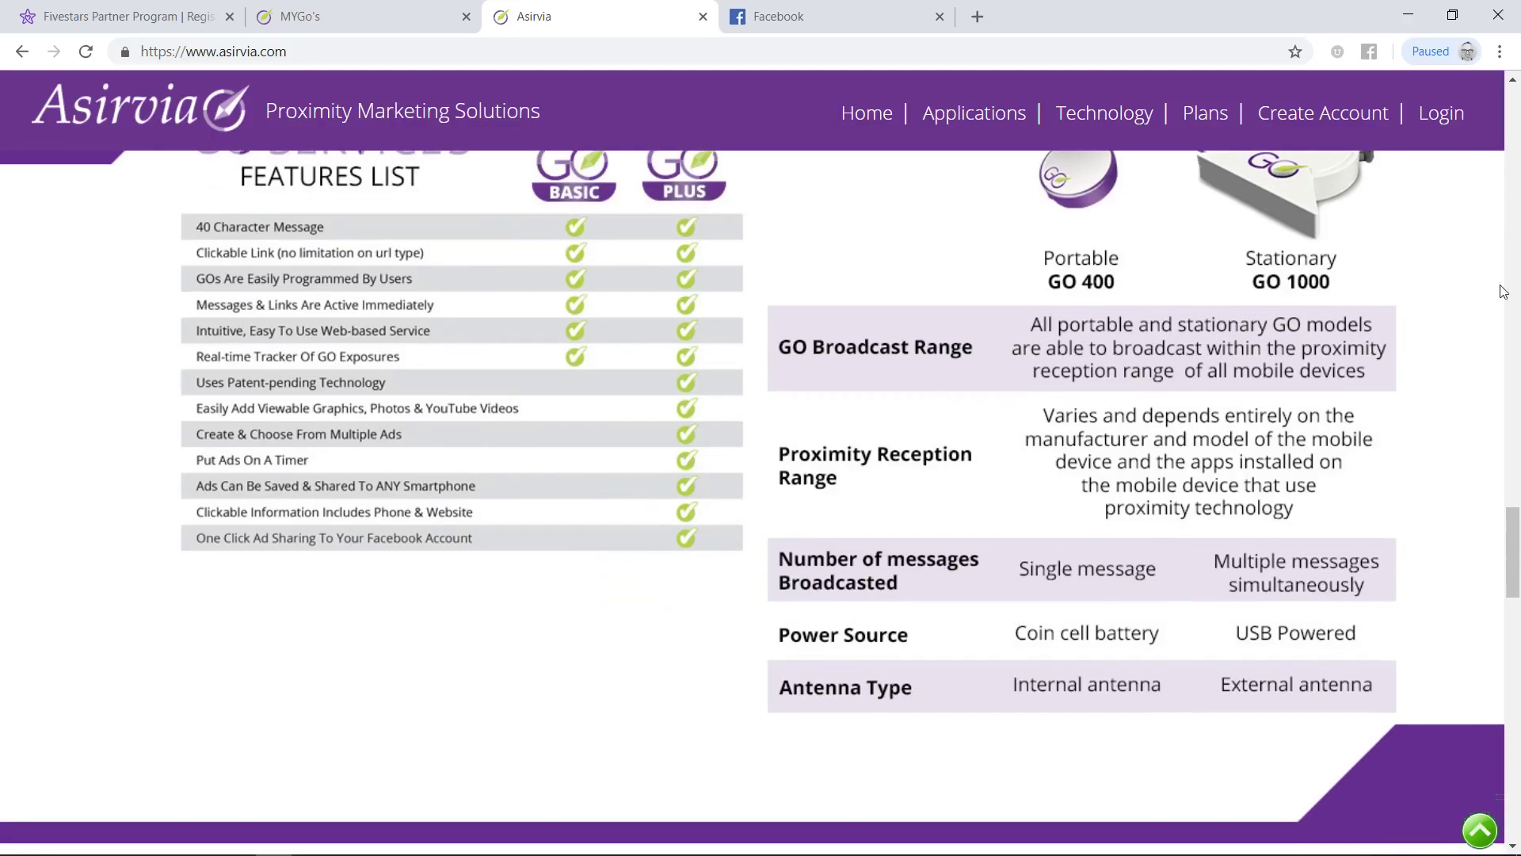
# Step: Log in to the Asirvia back office and open the DEMO FOR CUSTOM device's details in the GO manager
pyautogui.click(1454, 119)
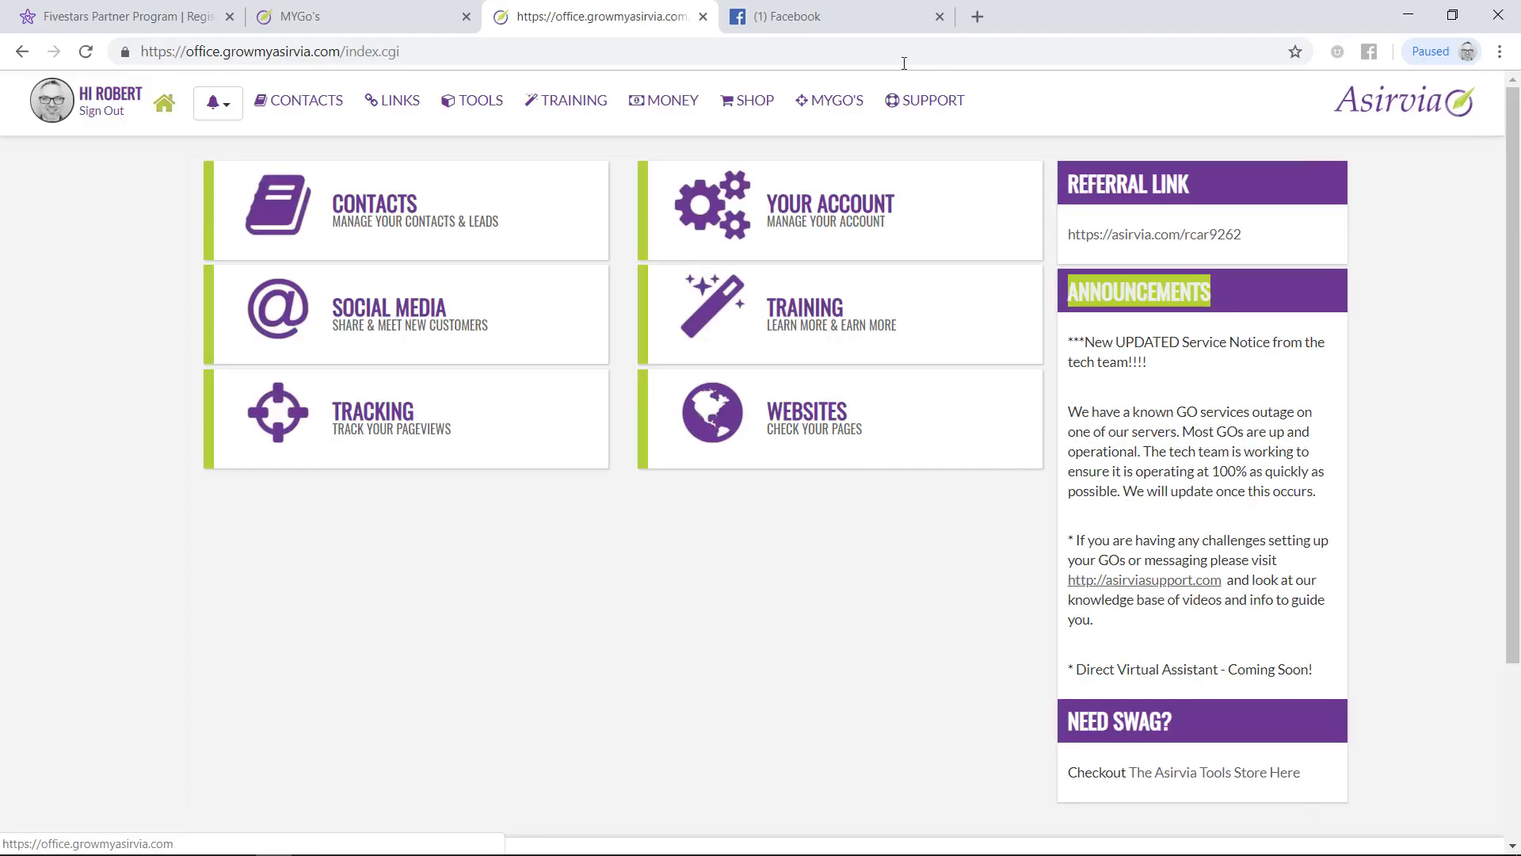
pyautogui.click(824, 109)
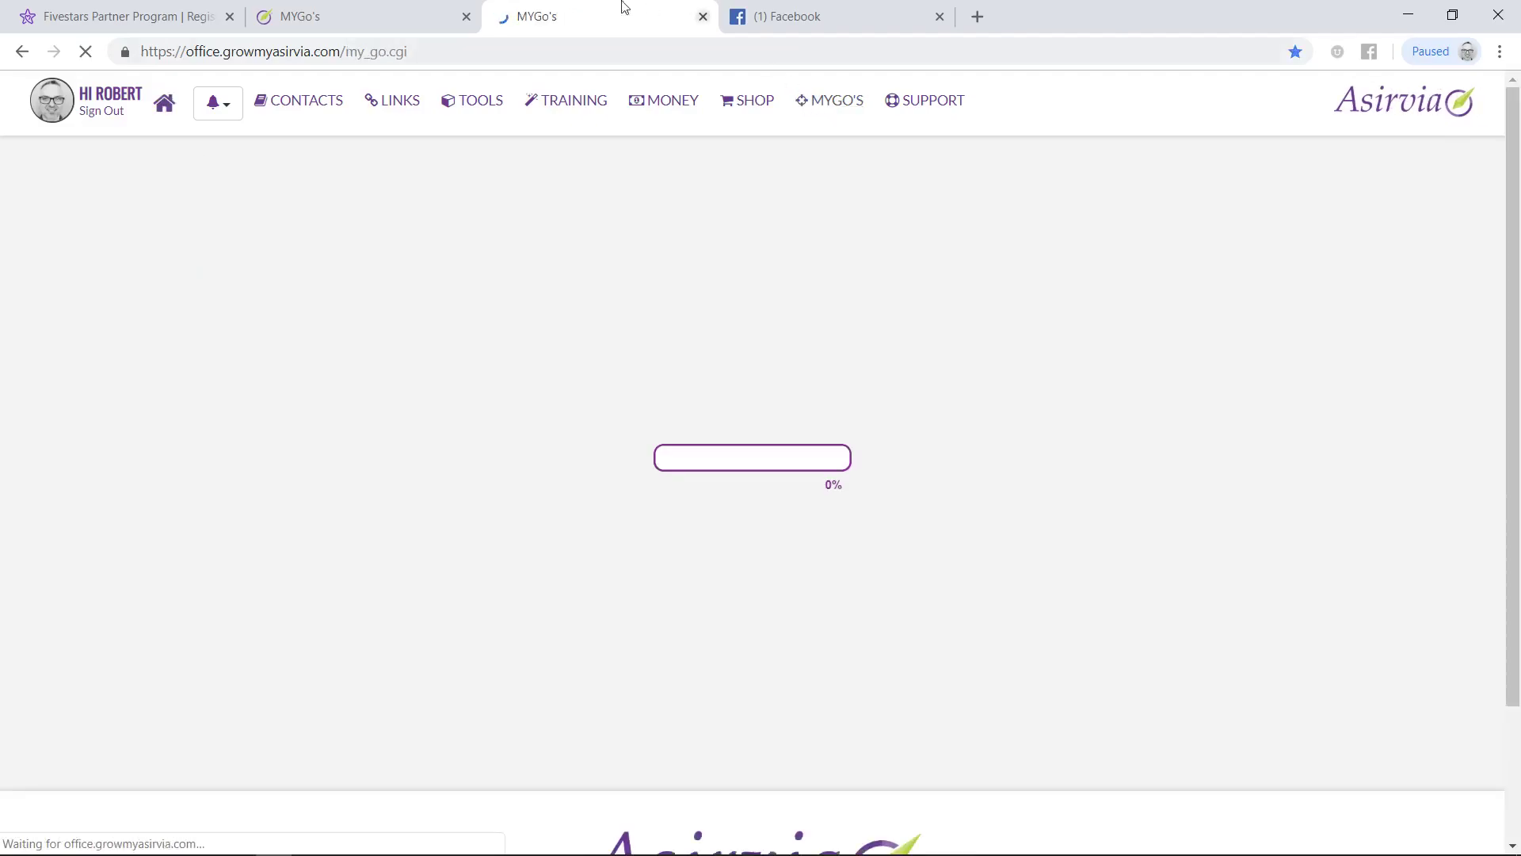
pyautogui.scroll(-2, 635, 510)
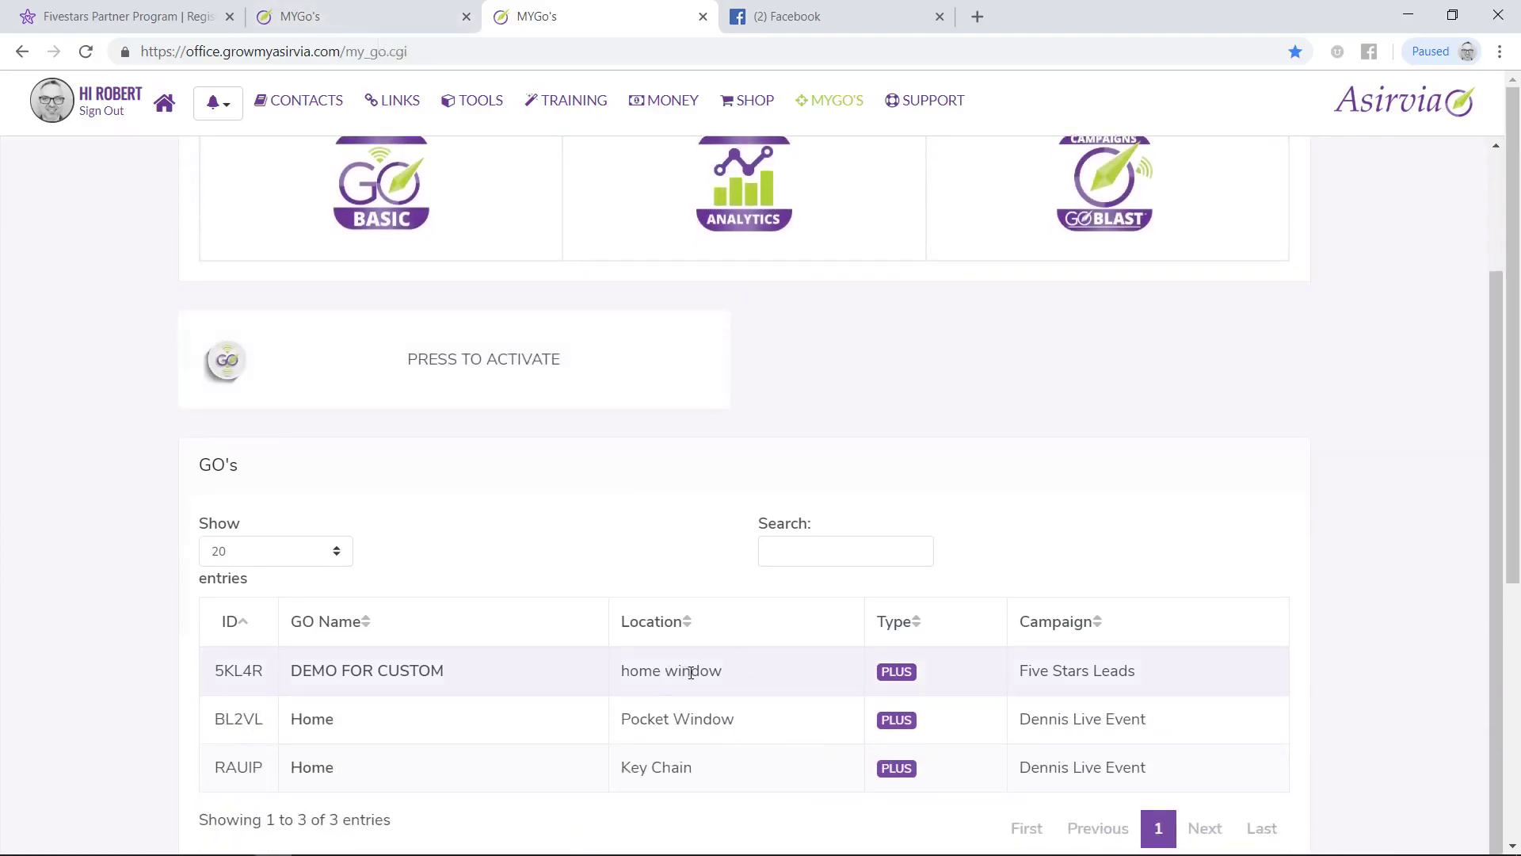
pyautogui.click(692, 673)
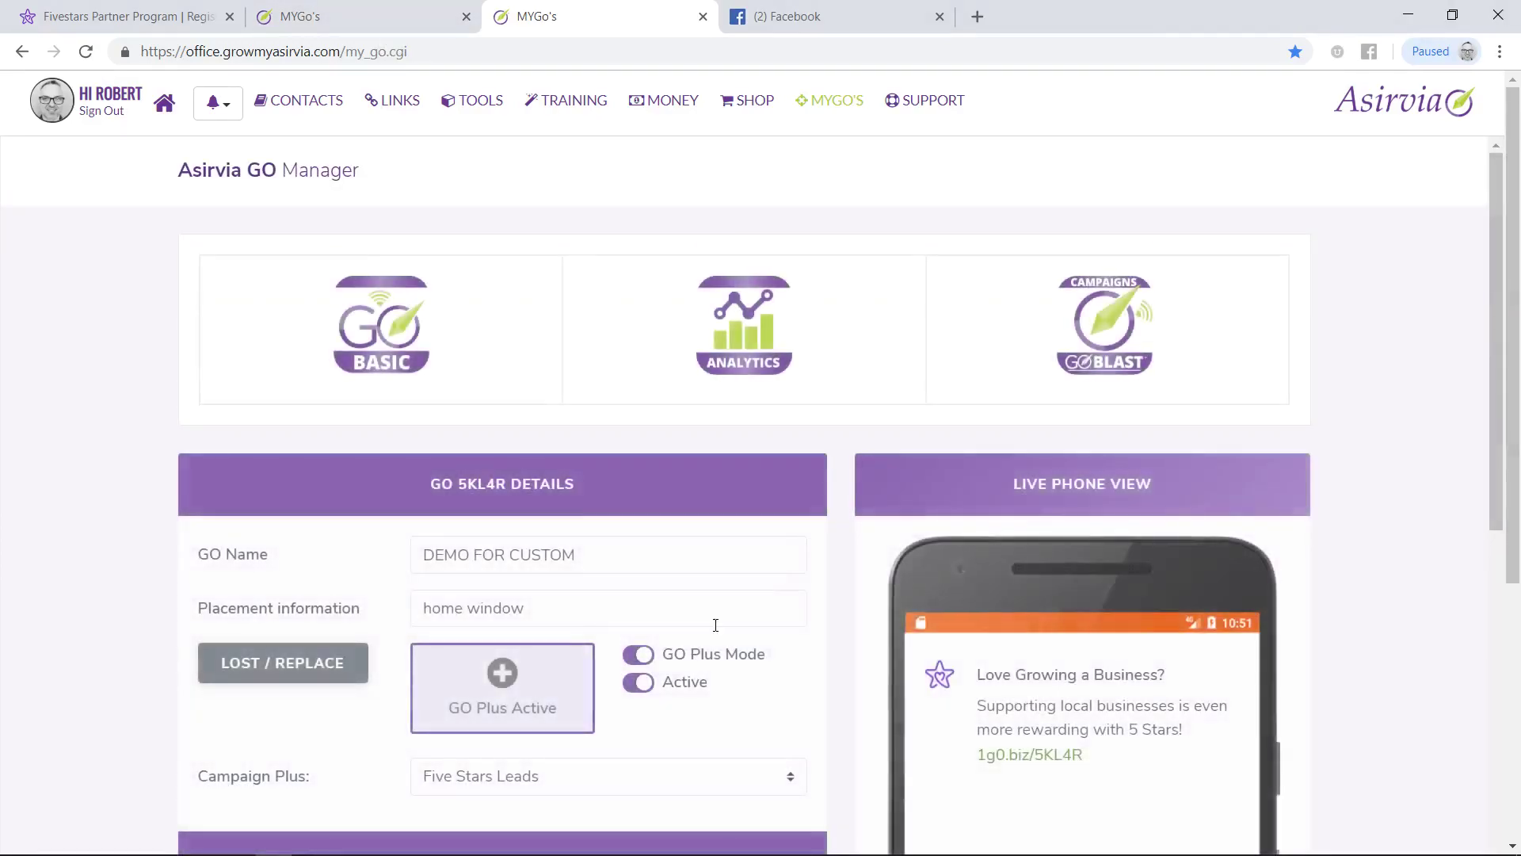
# Step: Preview the call-to-action of the Five Stars Leads campaign in the live phone view
pyautogui.scroll(-3, 774, 611)
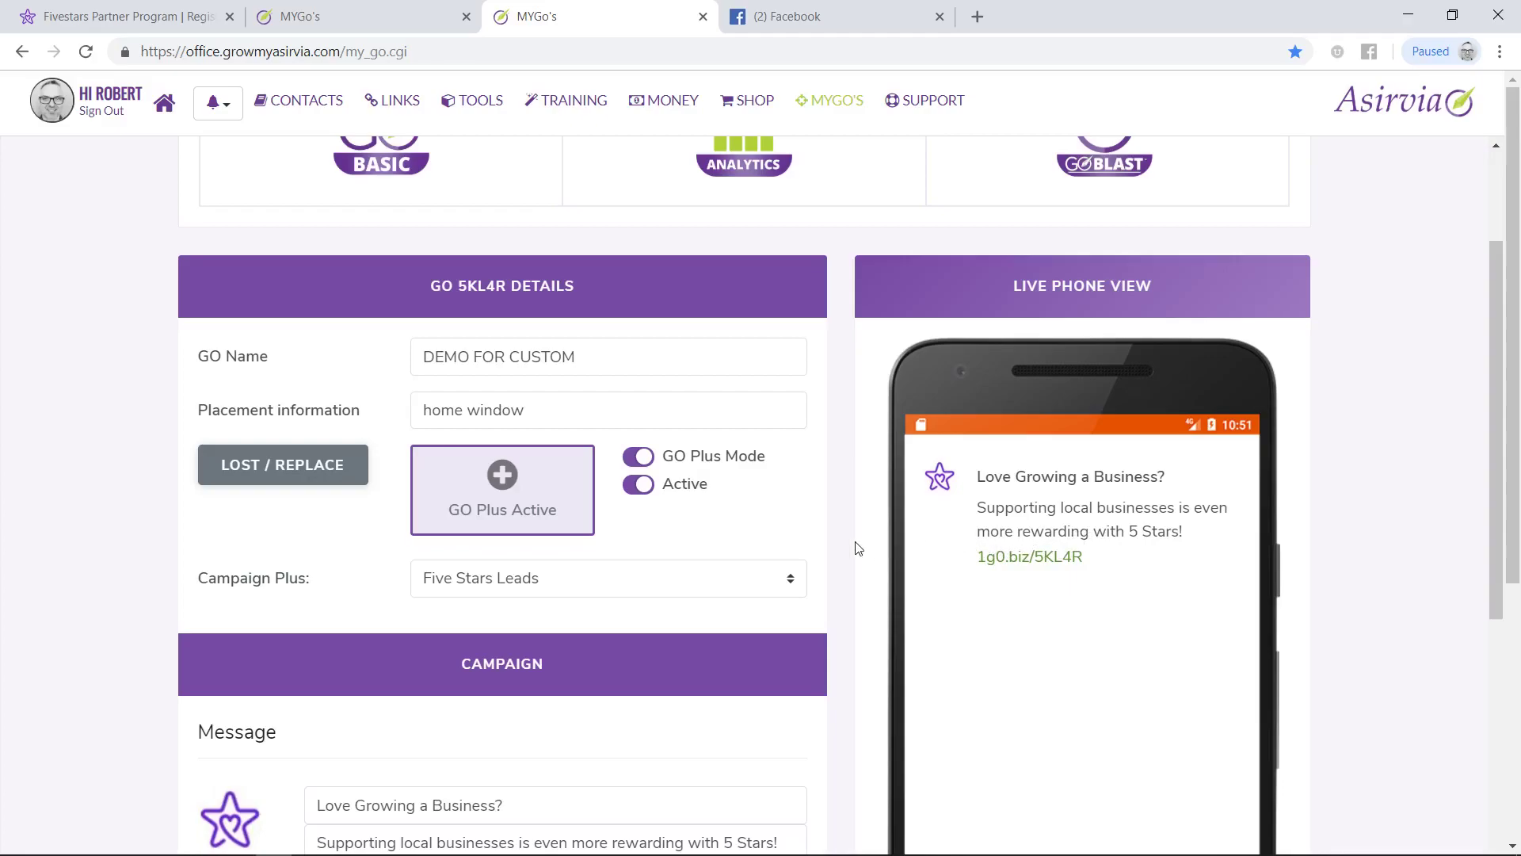
pyautogui.scroll(-6, 853, 546)
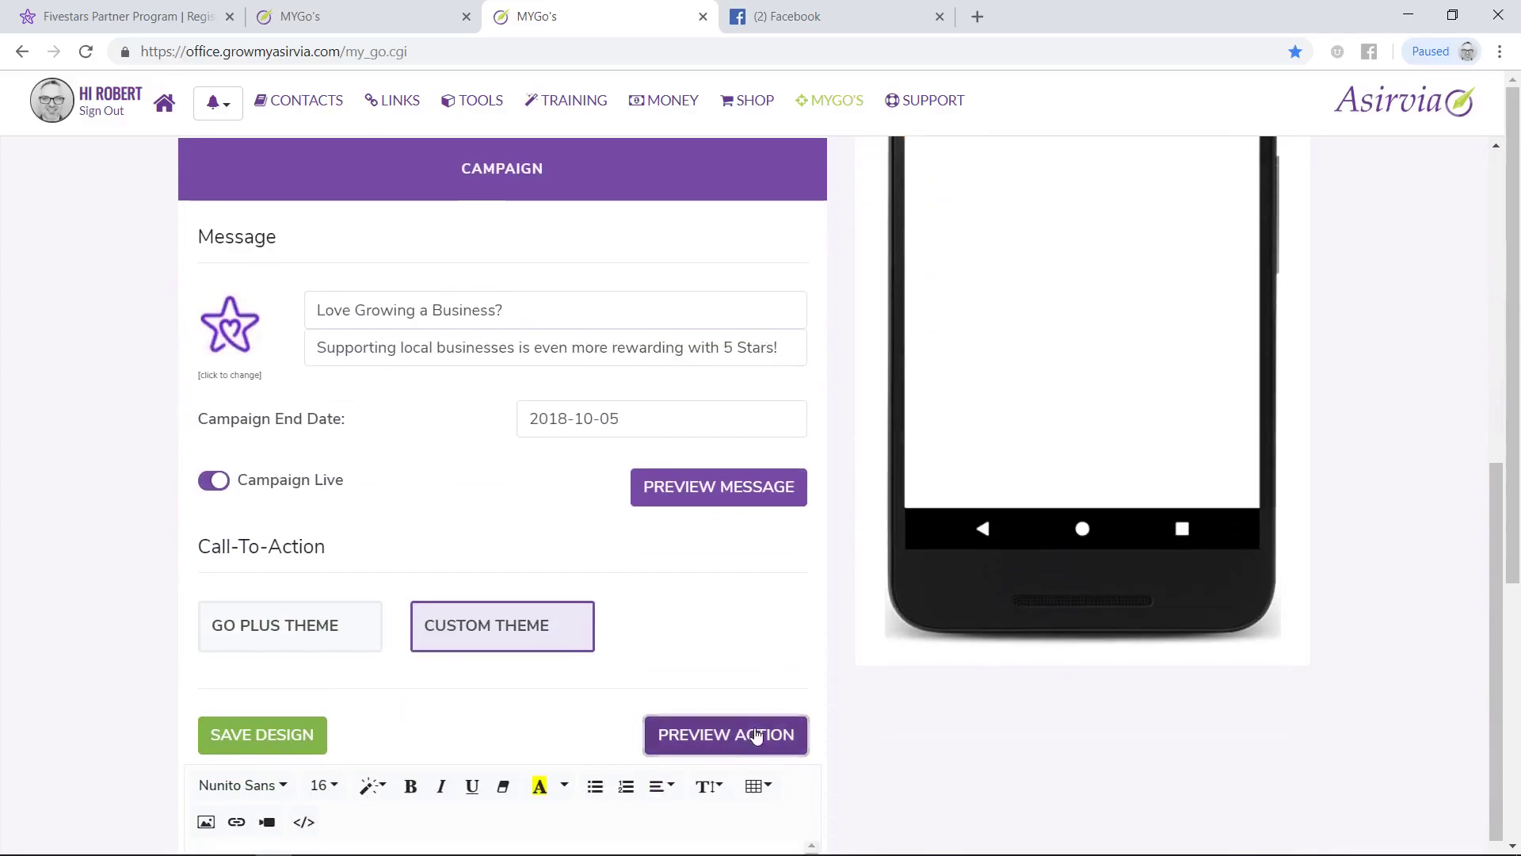
pyautogui.click(737, 729)
pyautogui.scroll(5, 887, 507)
pyautogui.scroll(-1, 829, 533)
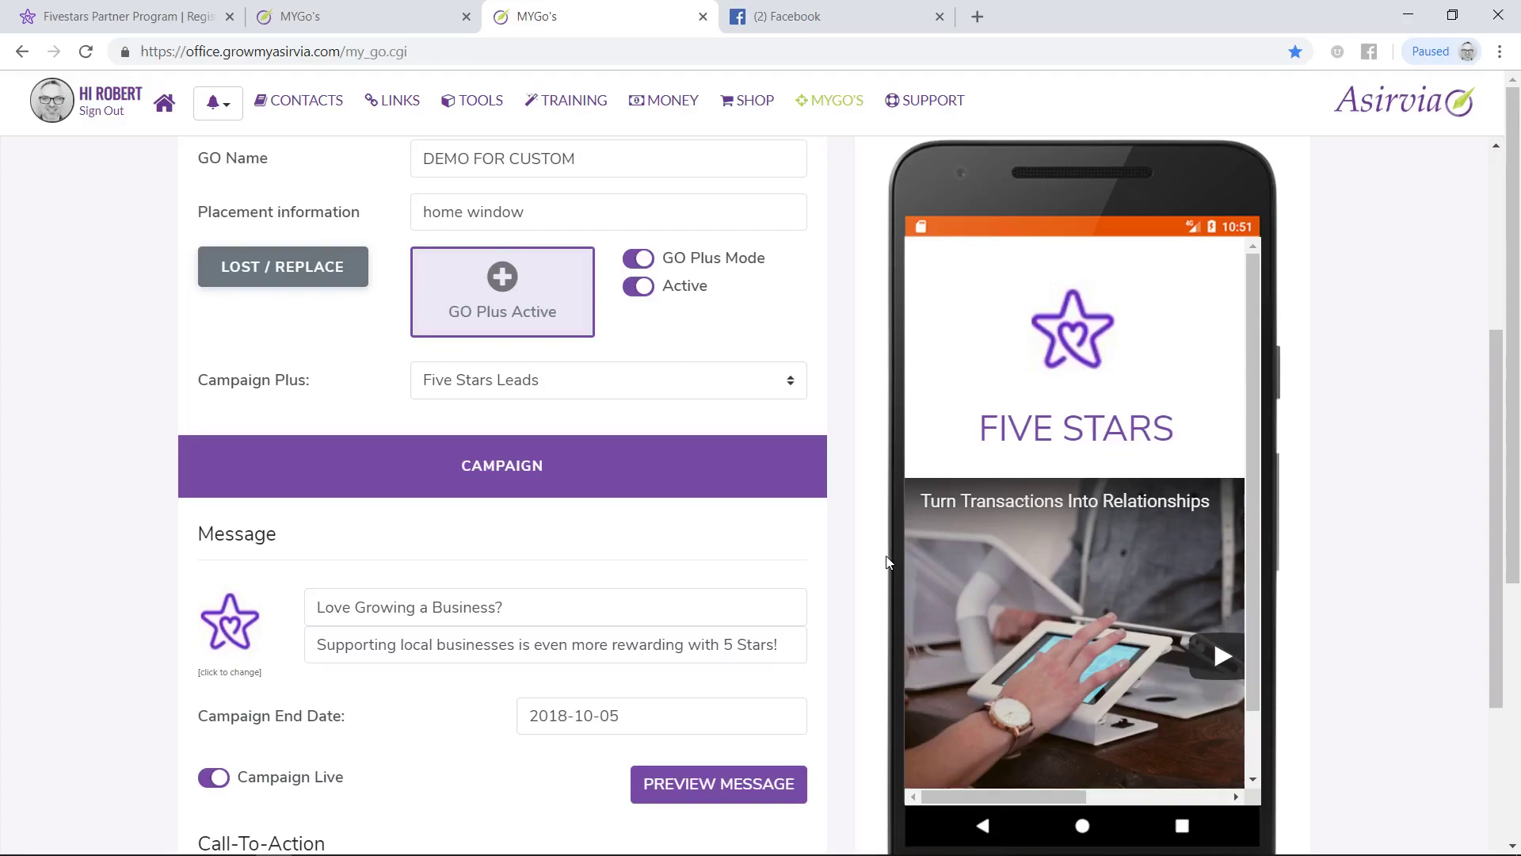
# Step: Play the "Turn Transactions Into Relationships" video briefly in the phone preview and pause it
pyautogui.click(1221, 656)
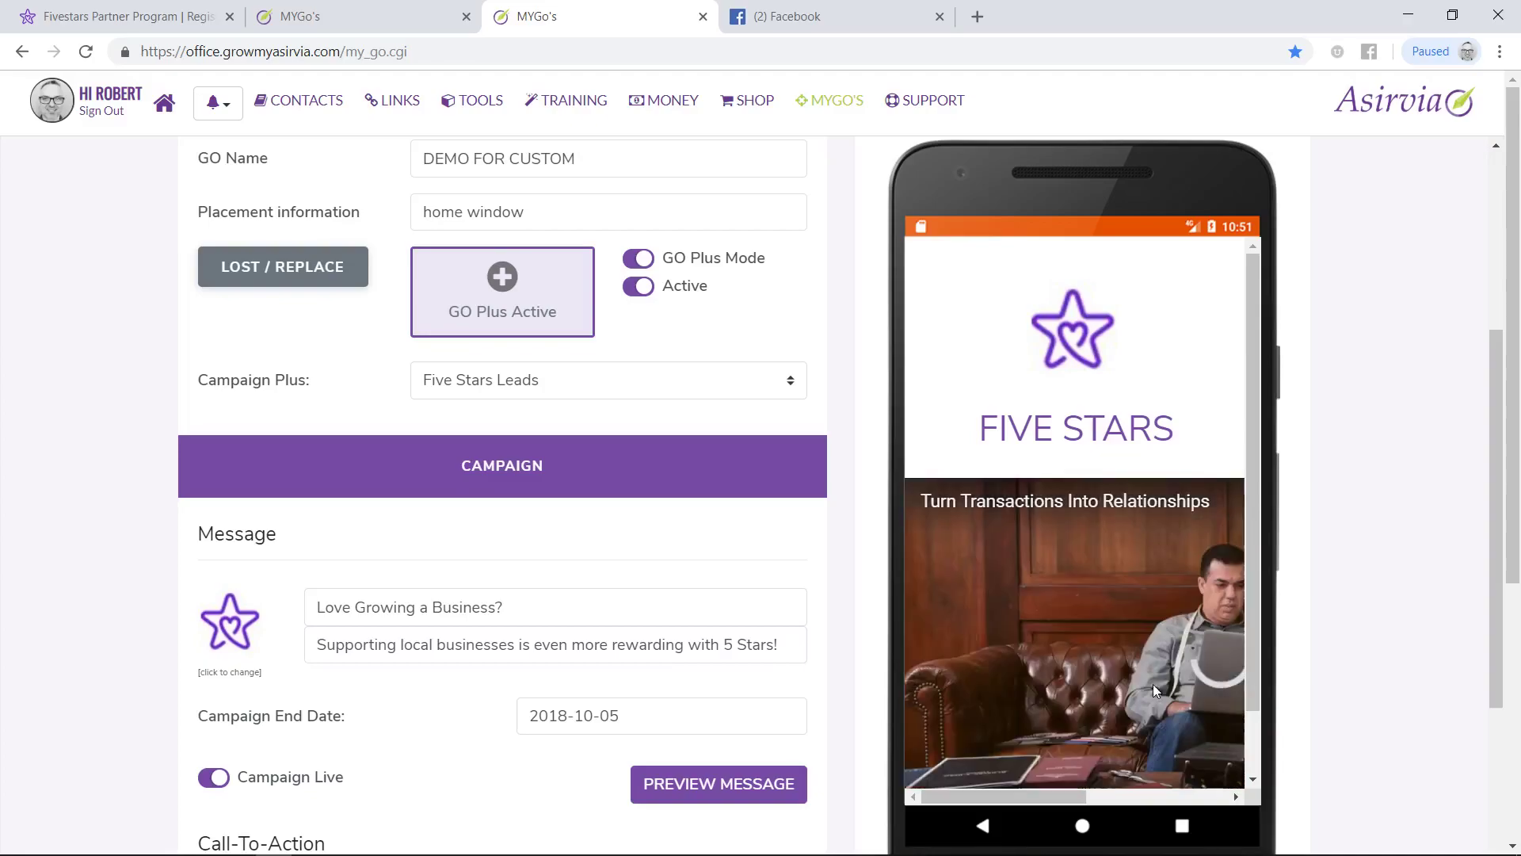
pyautogui.scroll(-1, 1081, 710)
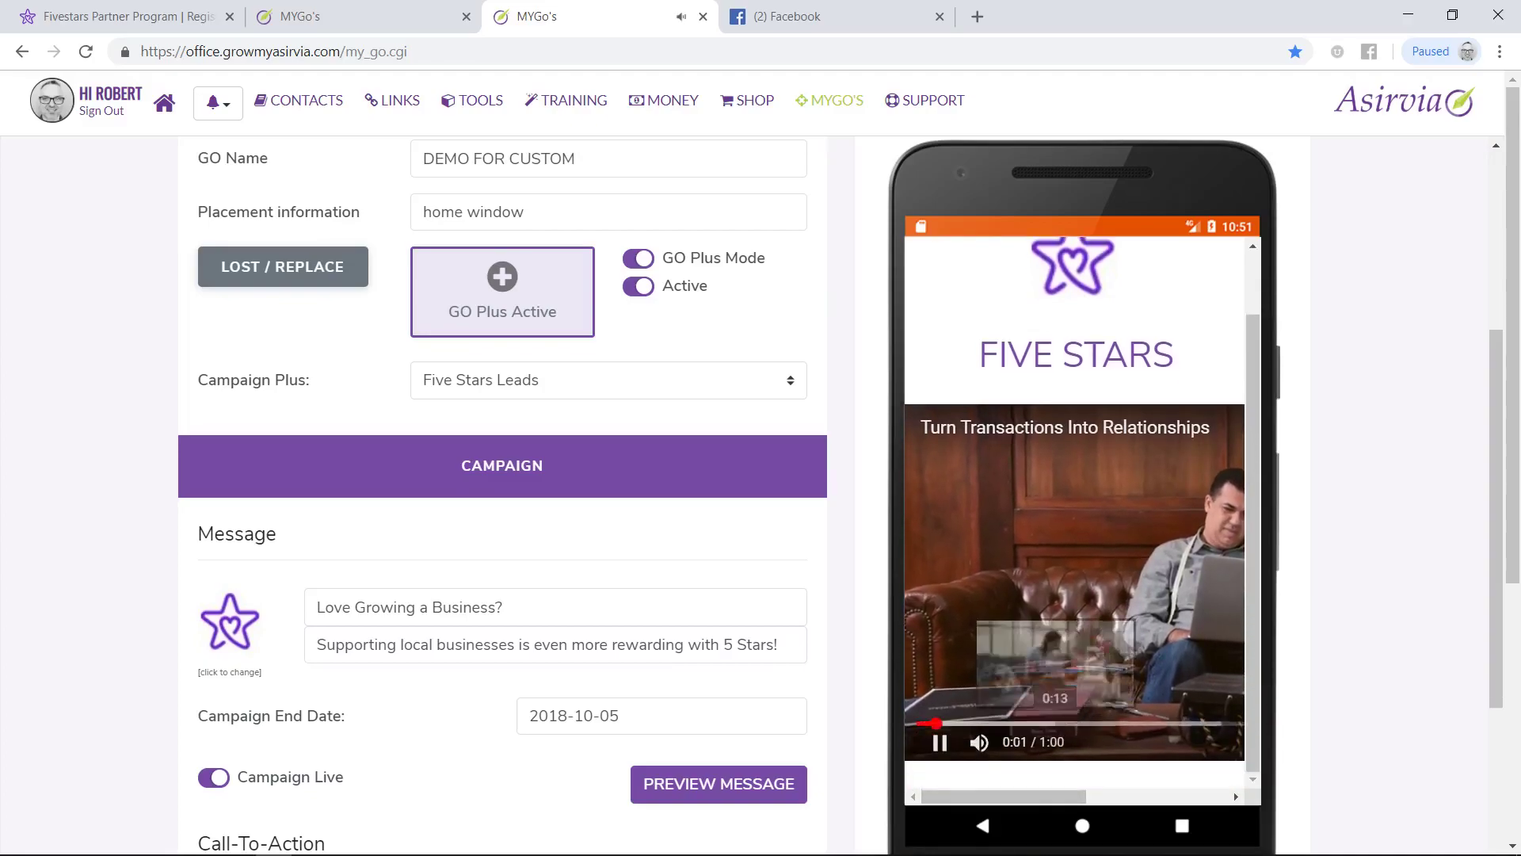
pyautogui.click(941, 752)
pyautogui.scroll(1, 932, 729)
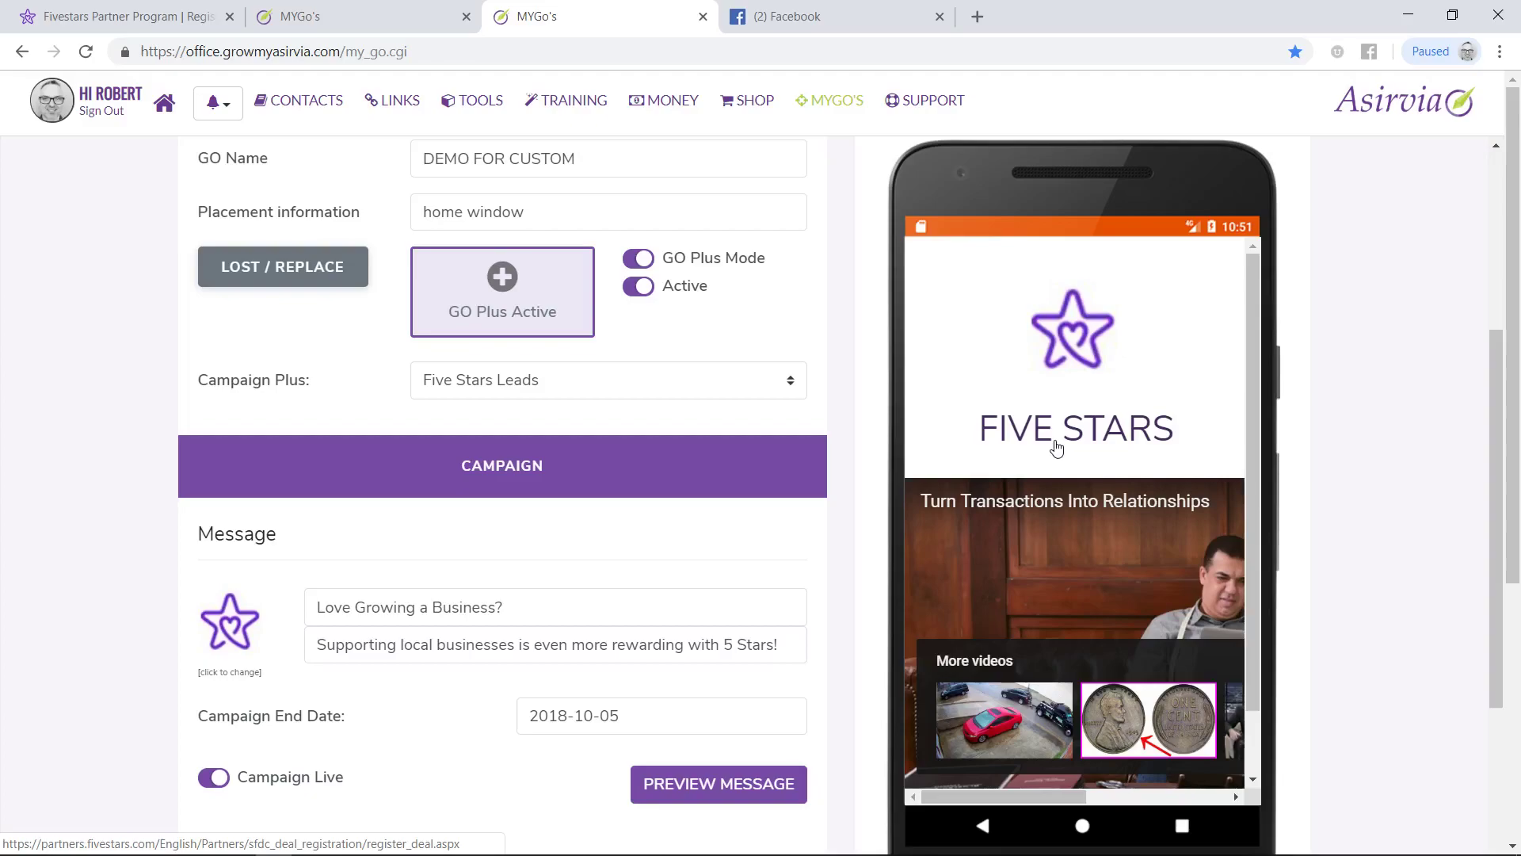
# Step: Preview the campaign's notification message, followed by its call-to-action, in the live phone view
pyautogui.click(770, 789)
pyautogui.scroll(-4, 824, 721)
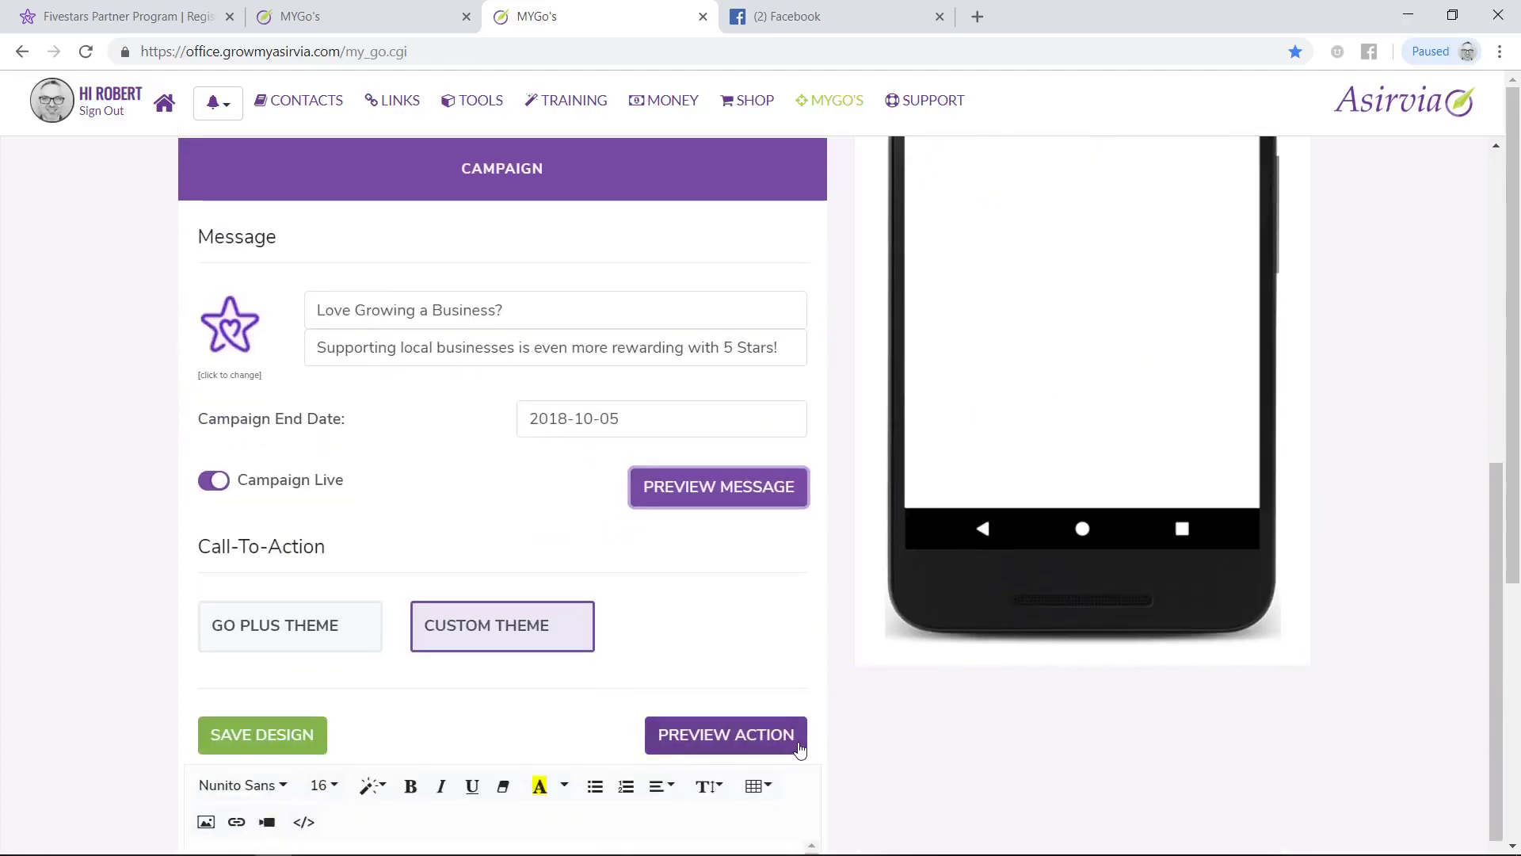
pyautogui.click(802, 745)
# Step: Follow the FIVE STARS link in the phone preview to the lead form and return to the GO manager
pyautogui.scroll(5, 801, 673)
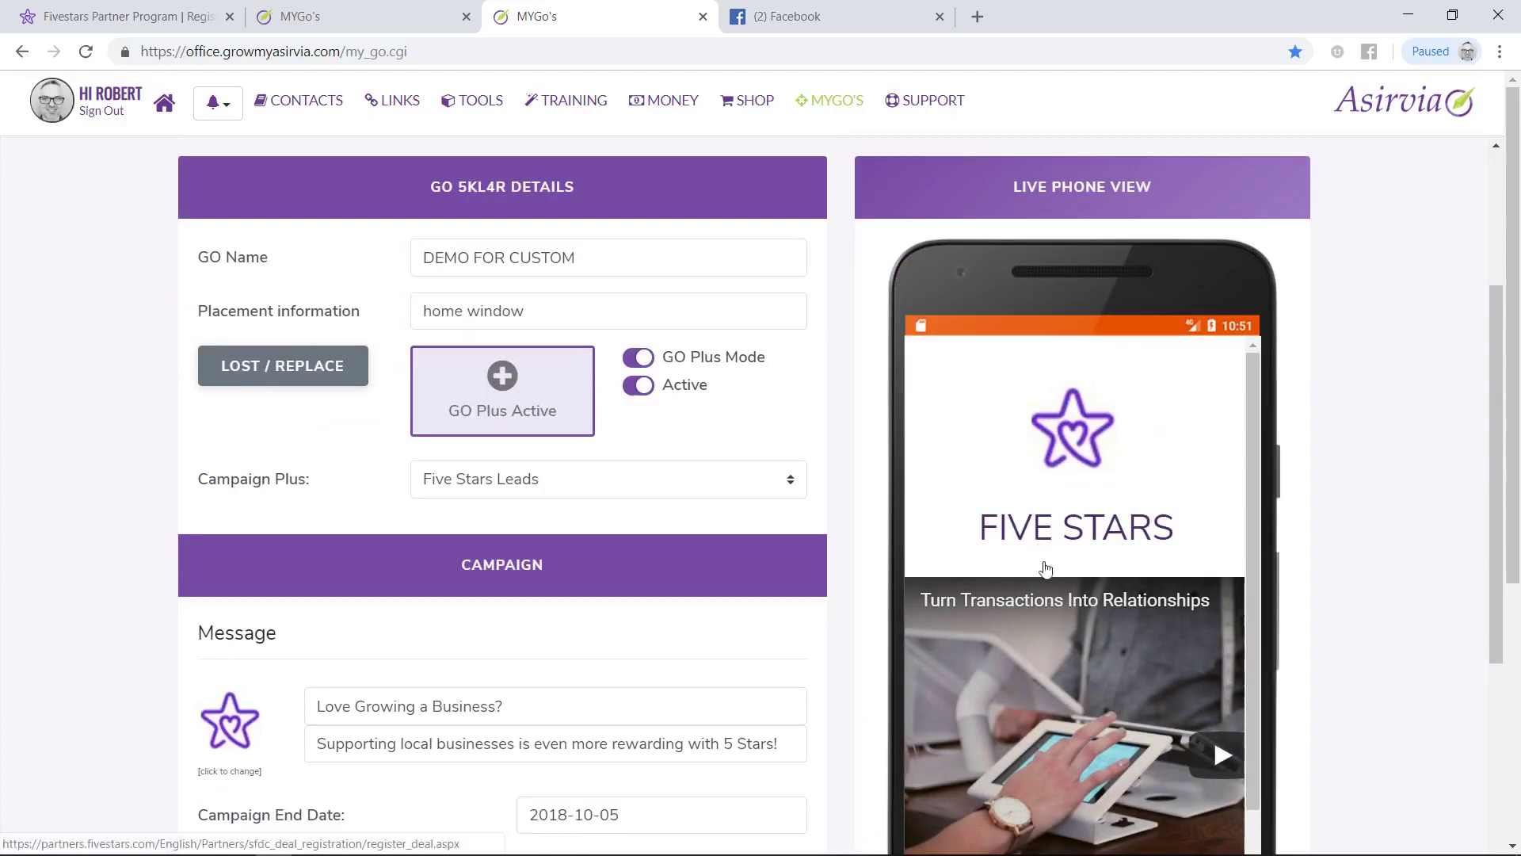
pyautogui.click(1021, 539)
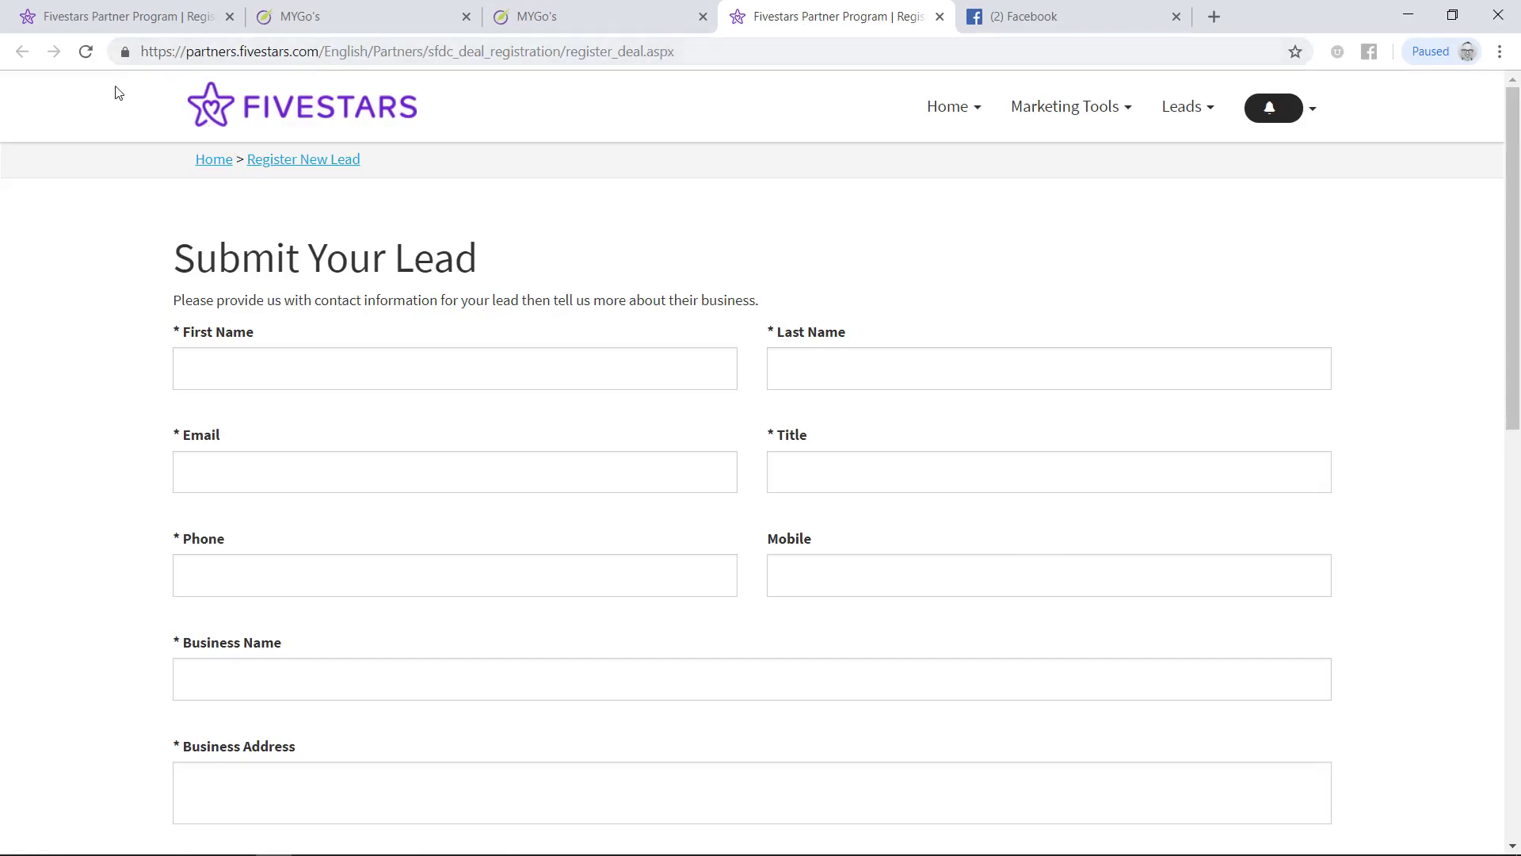
pyautogui.click(614, 16)
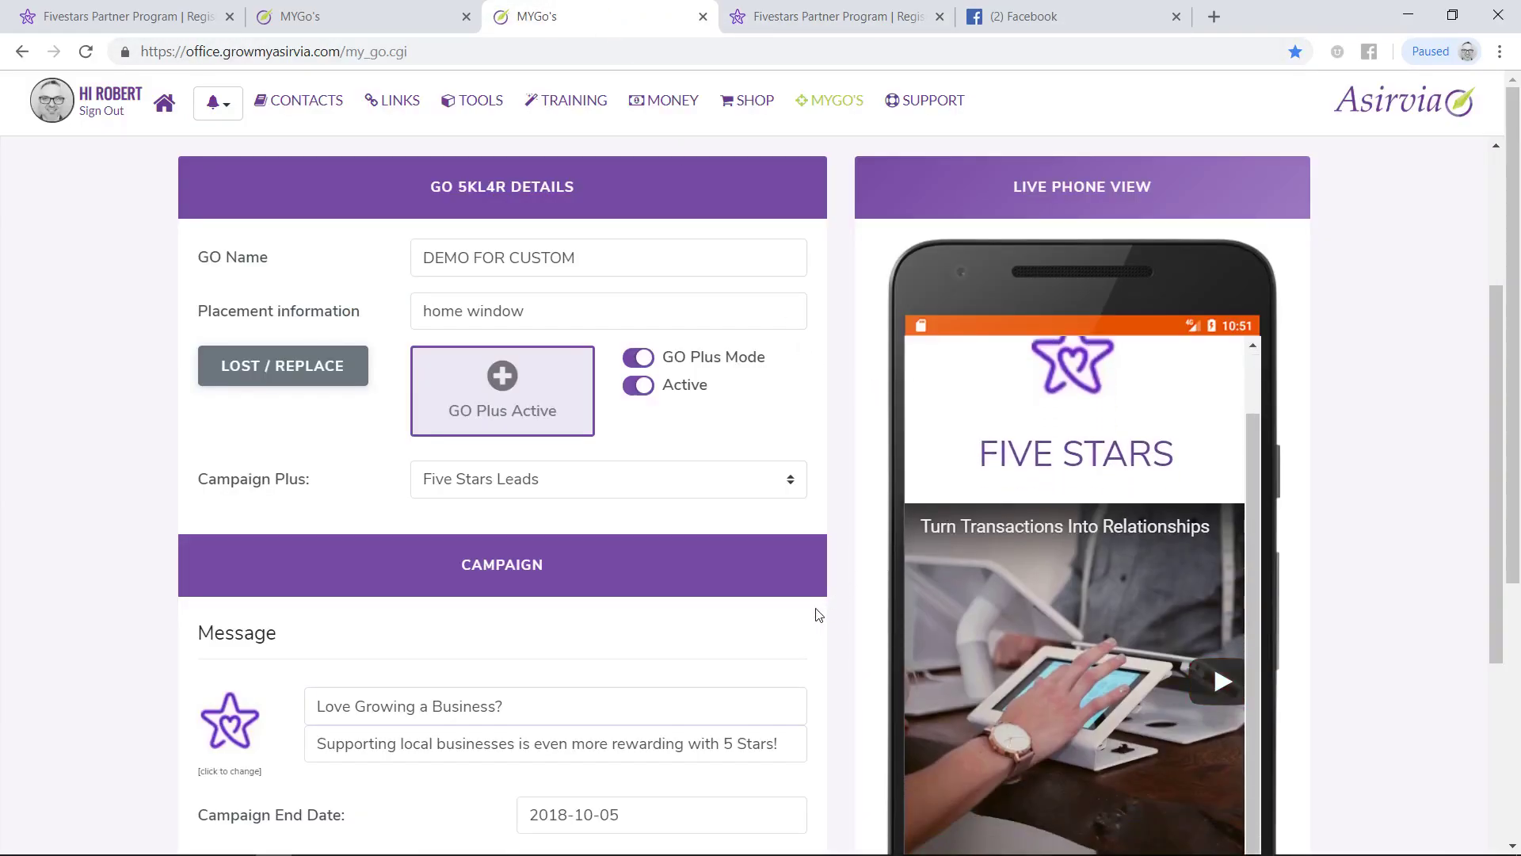
# Step: Link the FIVE STARS heading in the custom theme design to the Fivestars partner lead registration page
pyautogui.scroll(-5, 808, 615)
pyautogui.scroll(-2, 798, 613)
pyautogui.scroll(-2, 698, 591)
pyautogui.scroll(2, 663, 602)
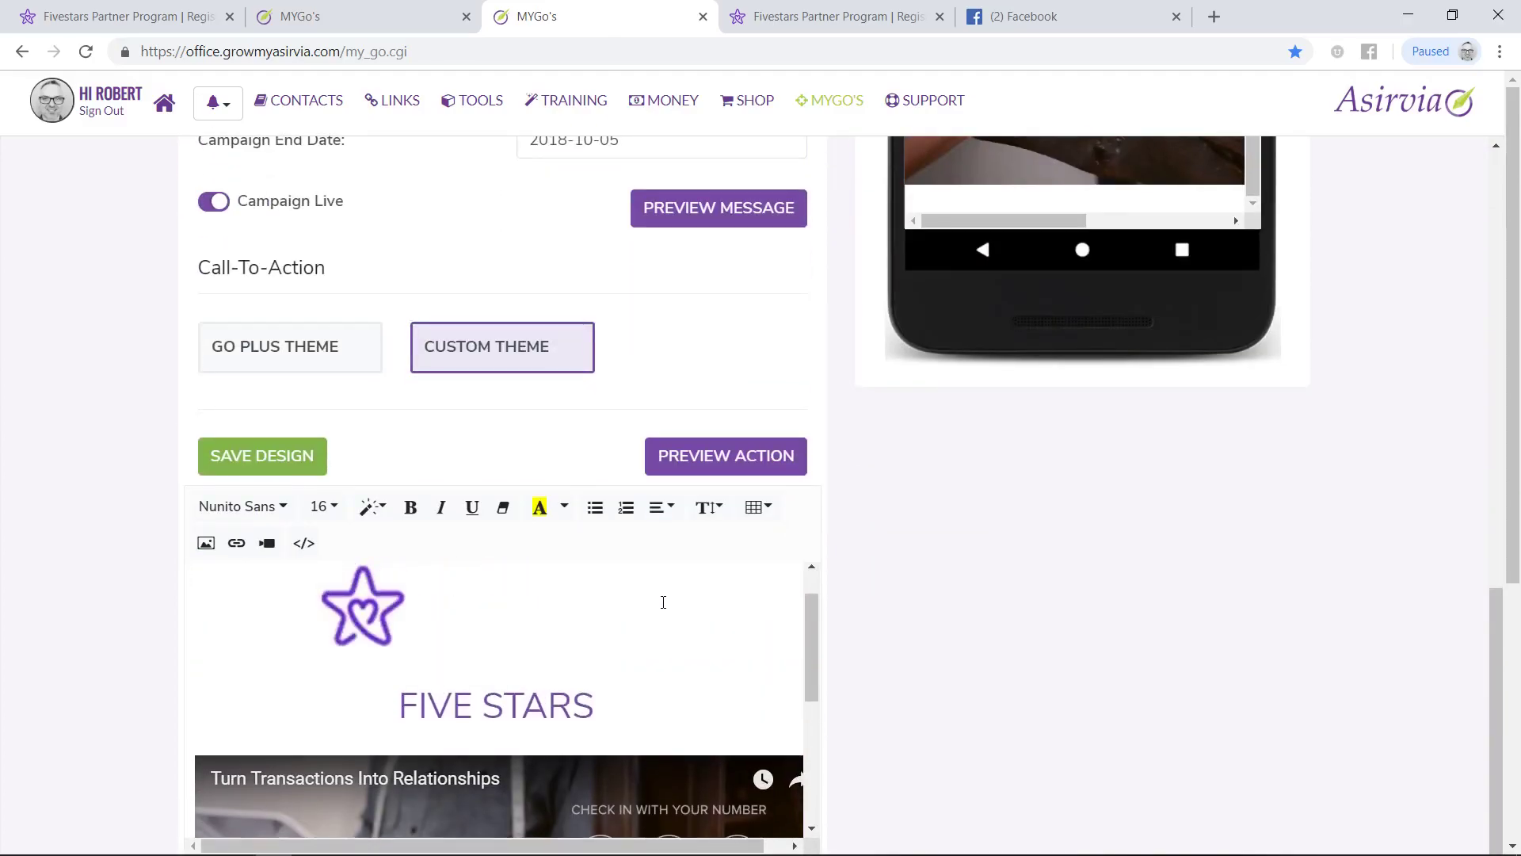
pyautogui.moveTo(597, 760); pyautogui.dragTo(396, 759)
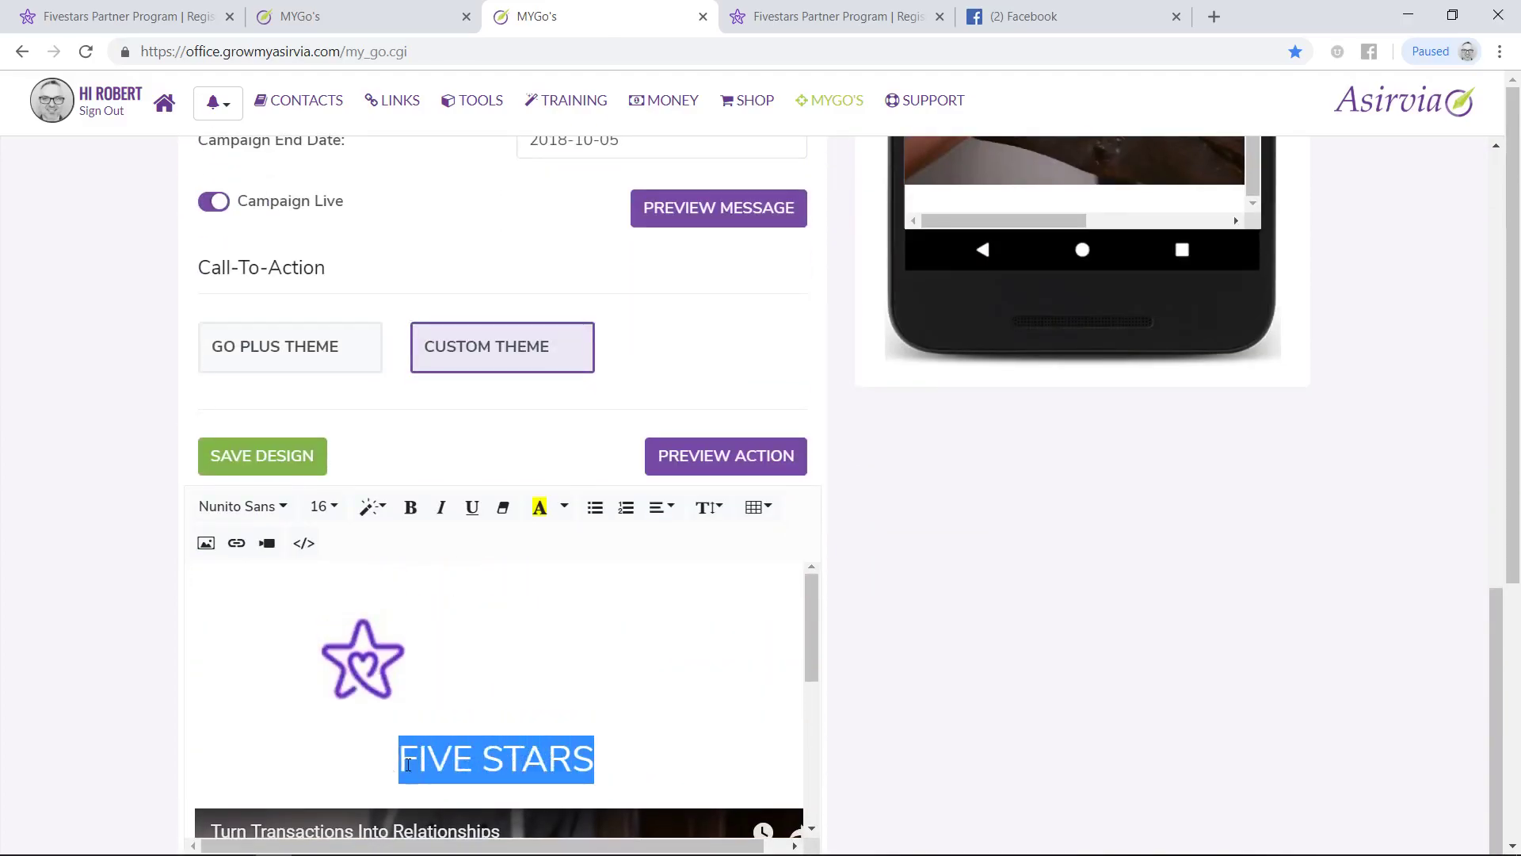
pyautogui.click(236, 544)
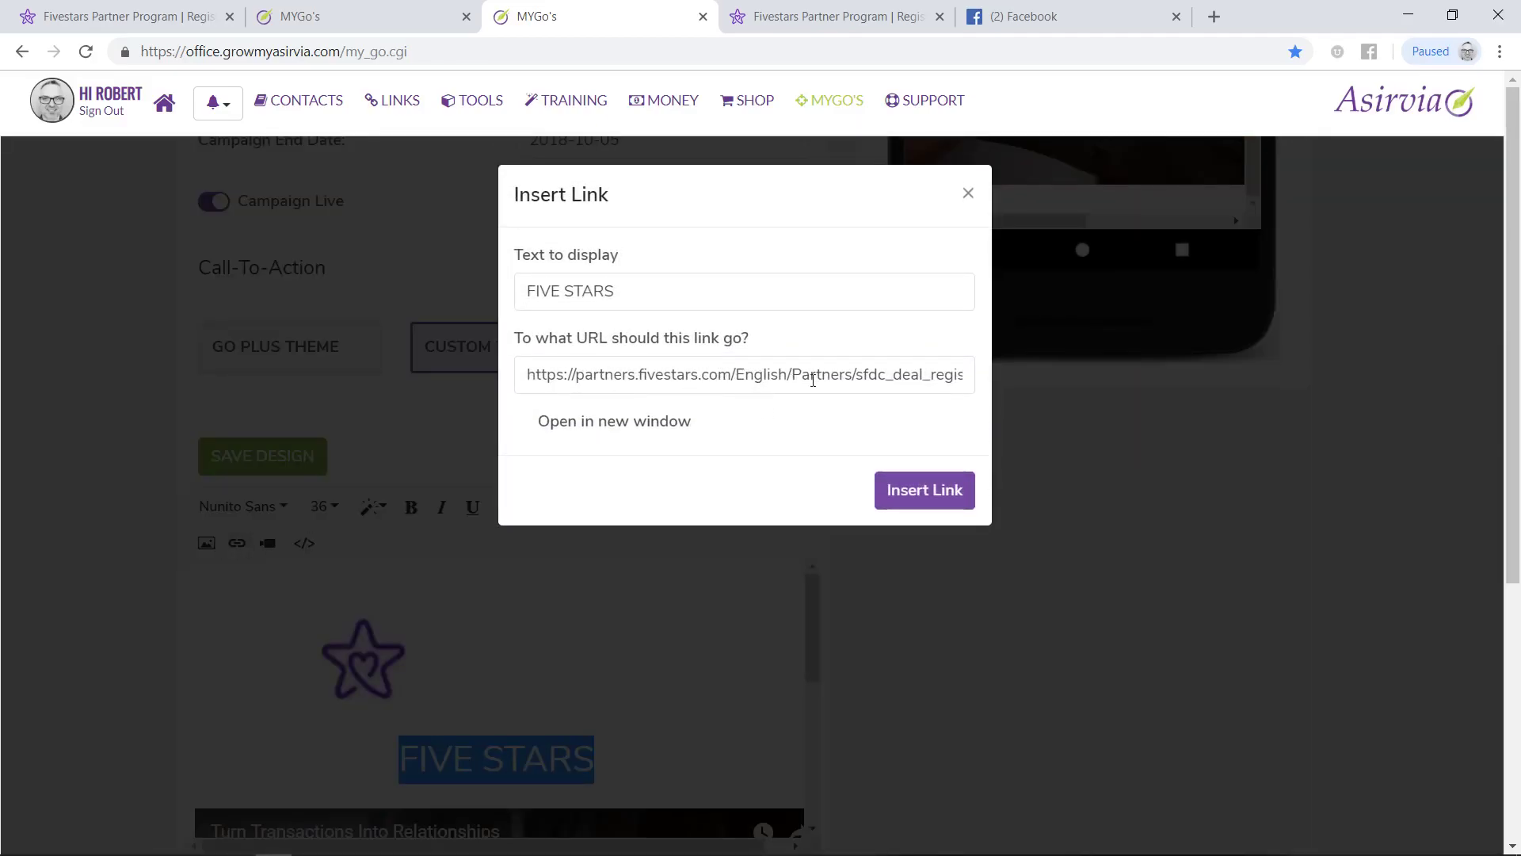
pyautogui.click(928, 495)
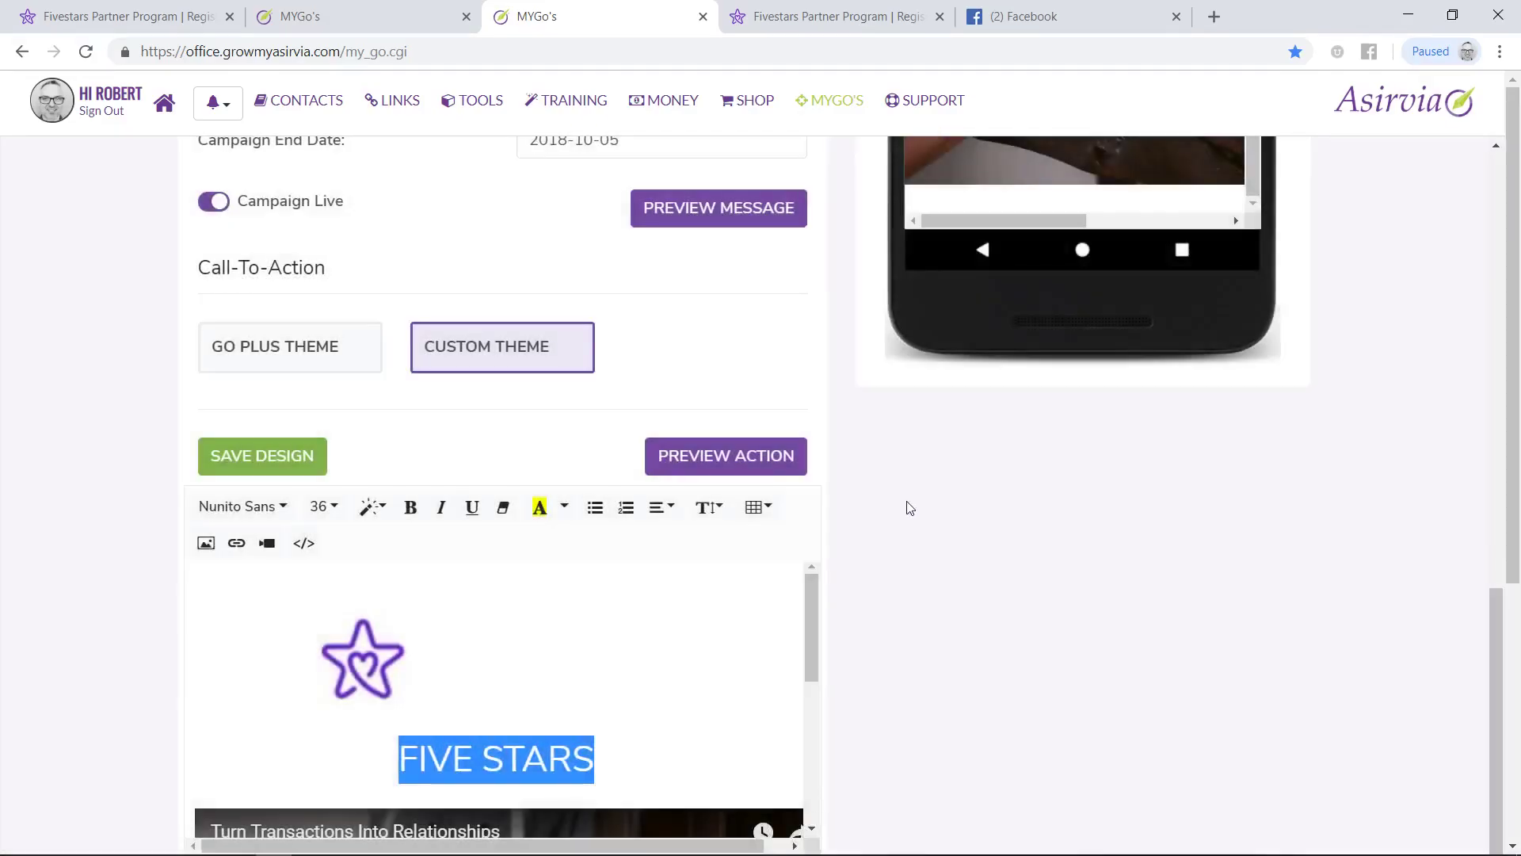
# Step: Save the custom theme design and preview its call-to-action in the phone view
pyautogui.scroll(-4, 894, 570)
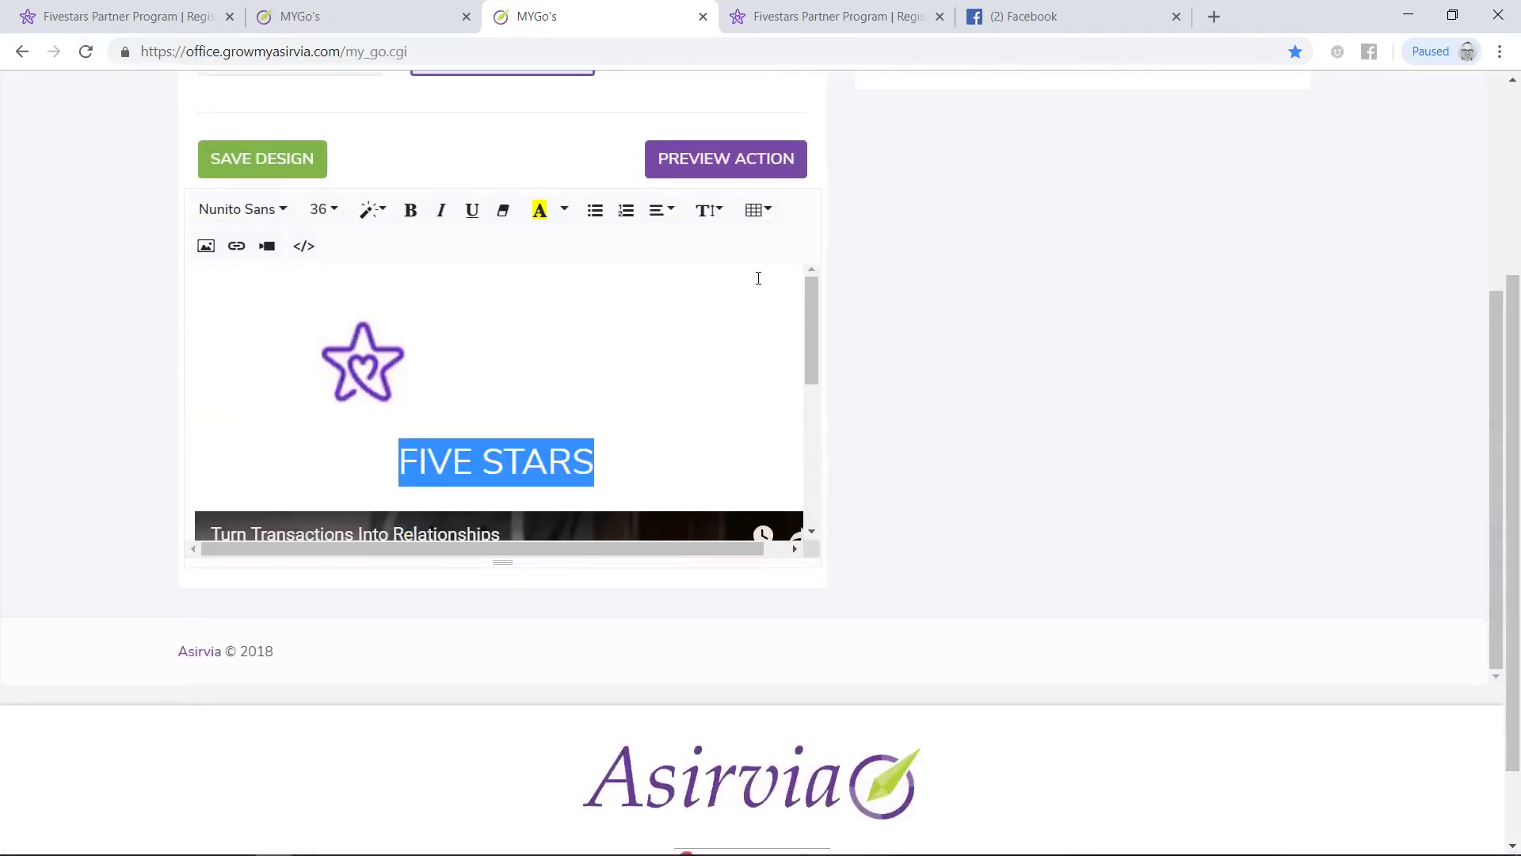
pyautogui.click(295, 164)
pyautogui.click(698, 163)
pyautogui.scroll(4, 847, 431)
pyautogui.scroll(6, 836, 431)
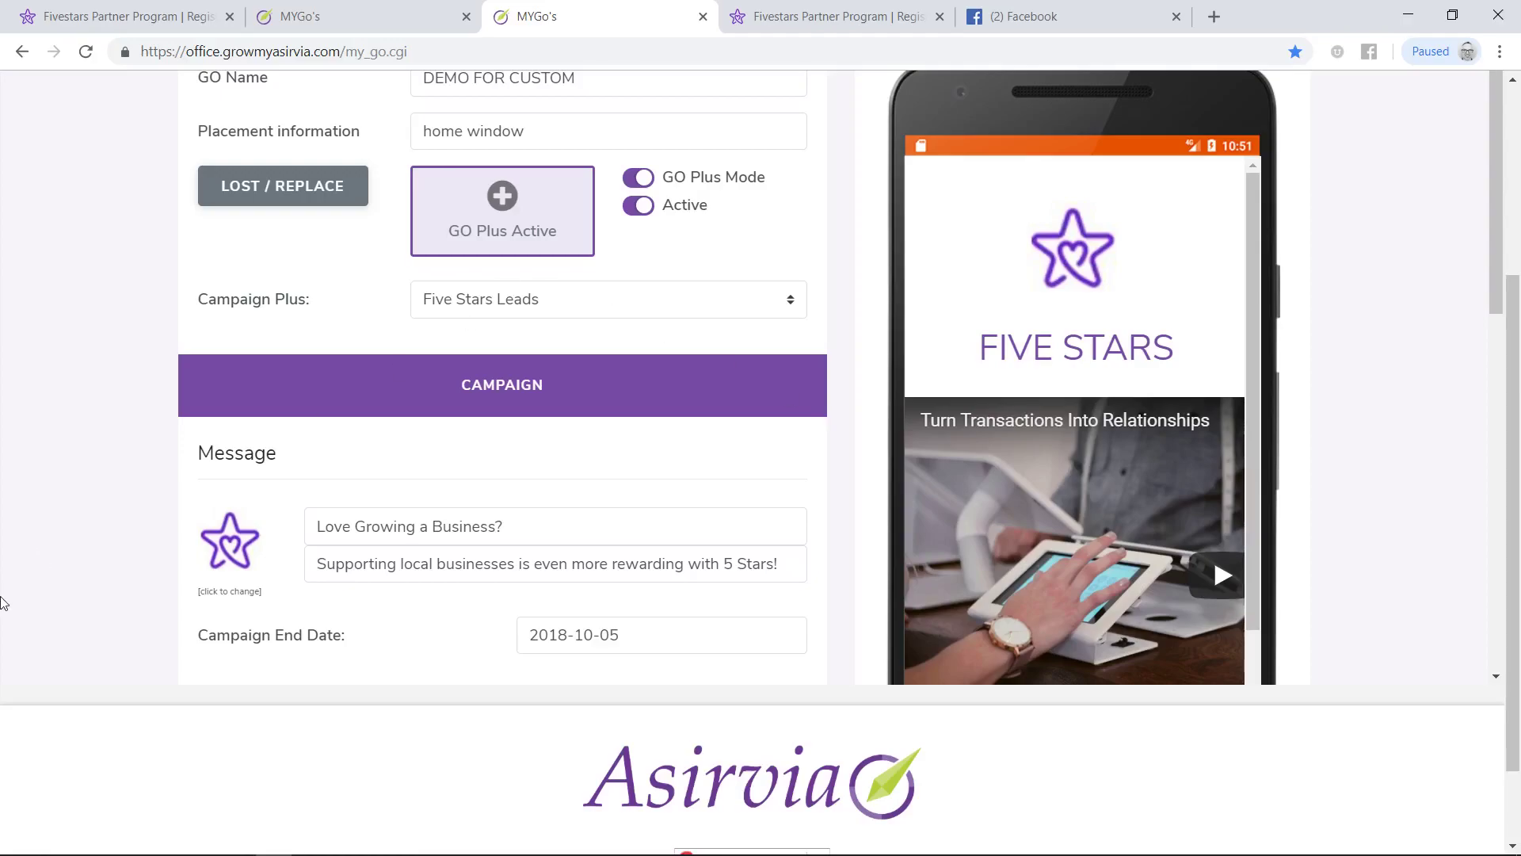
# Step: Replace the campaign message's icon with the FIVESTAR (1) image from the Desktop
pyautogui.click(208, 561)
pyautogui.click(739, 293)
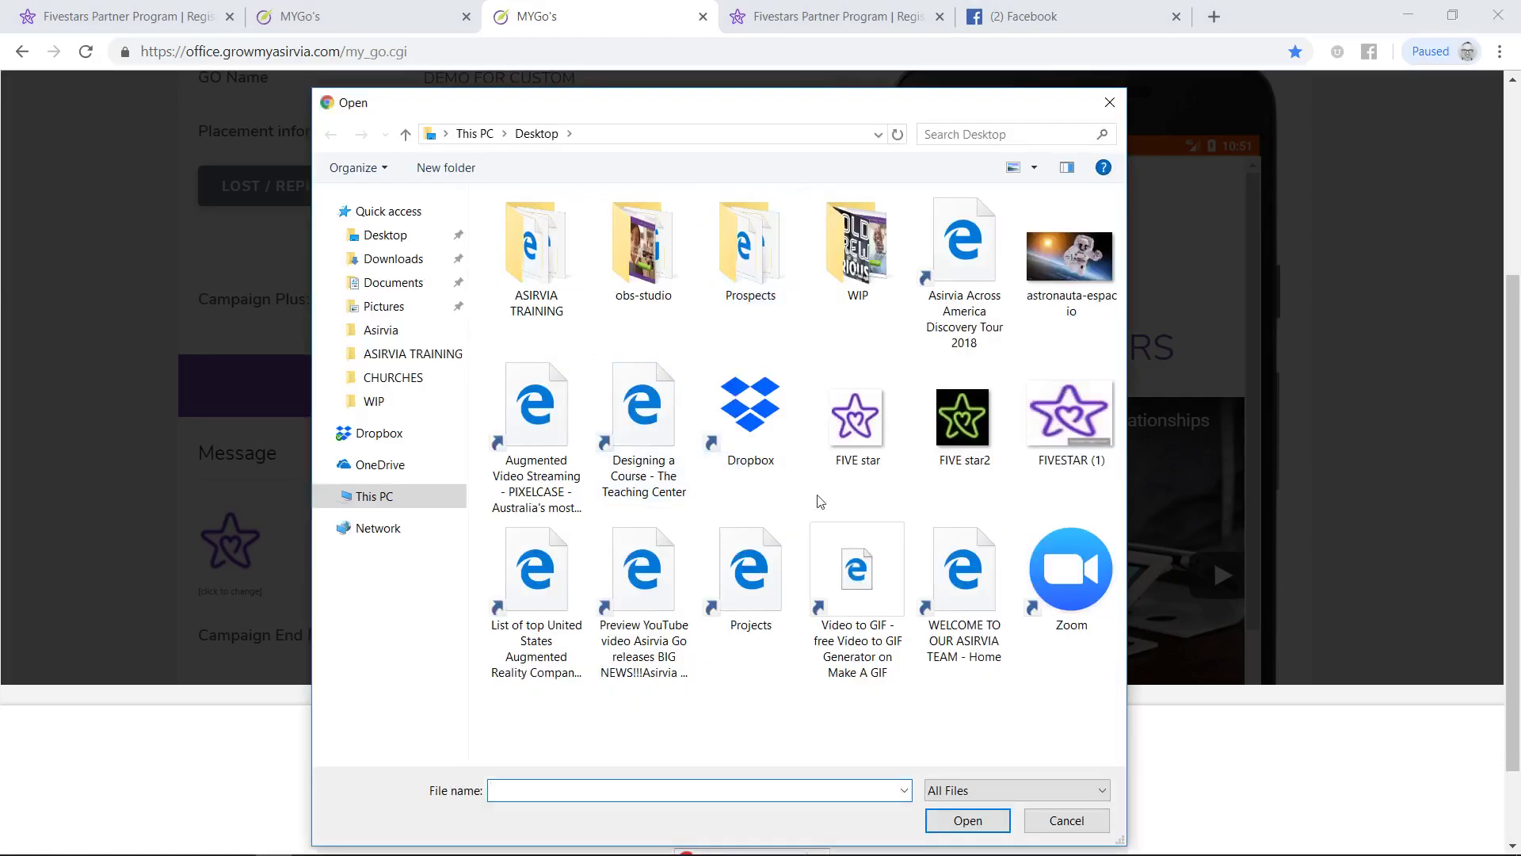
pyautogui.click(1056, 405)
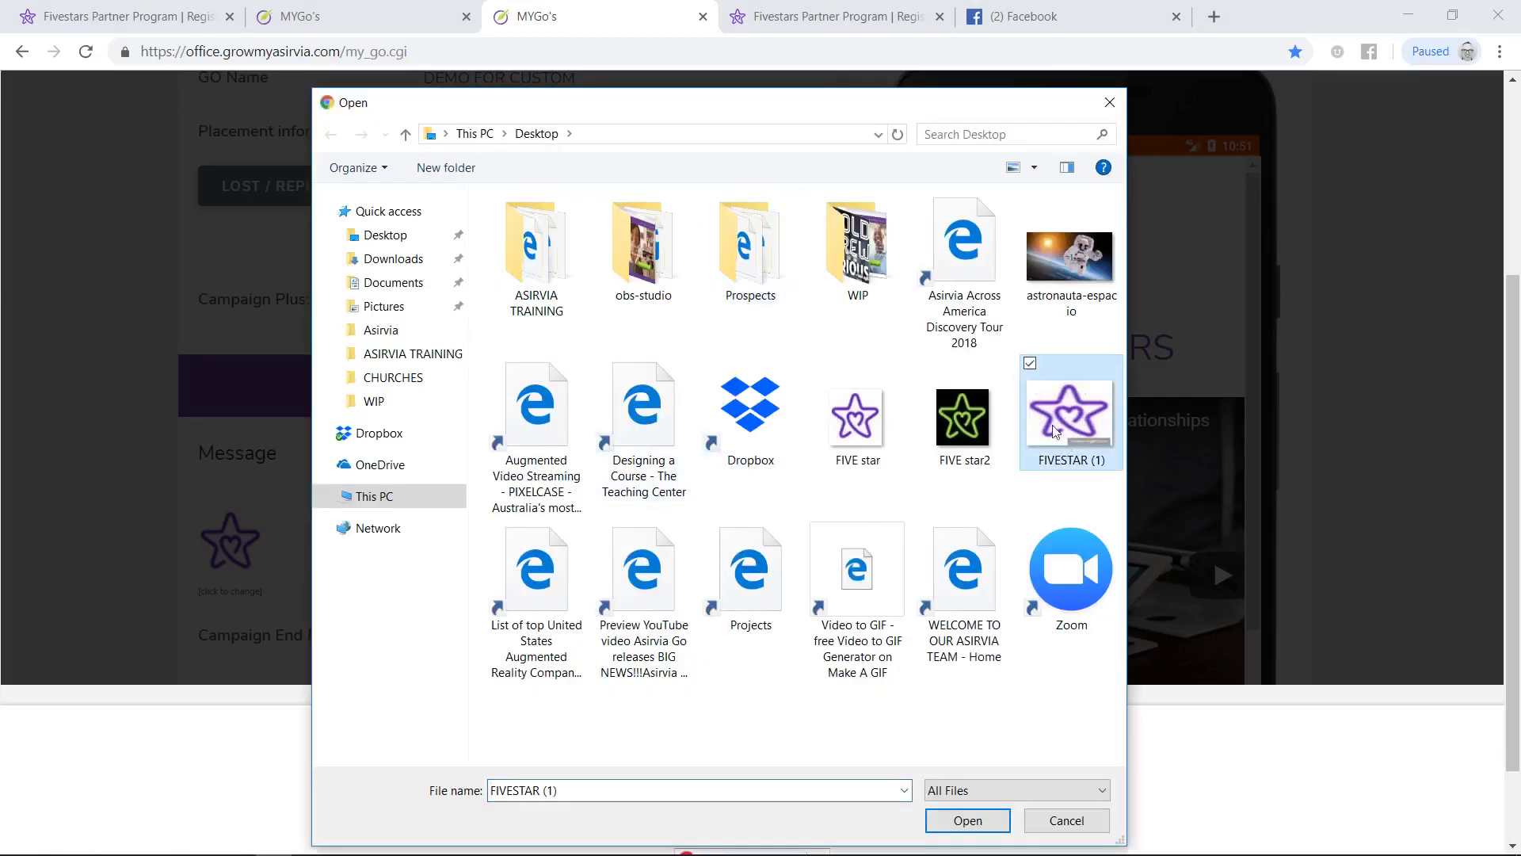
pyautogui.click(966, 820)
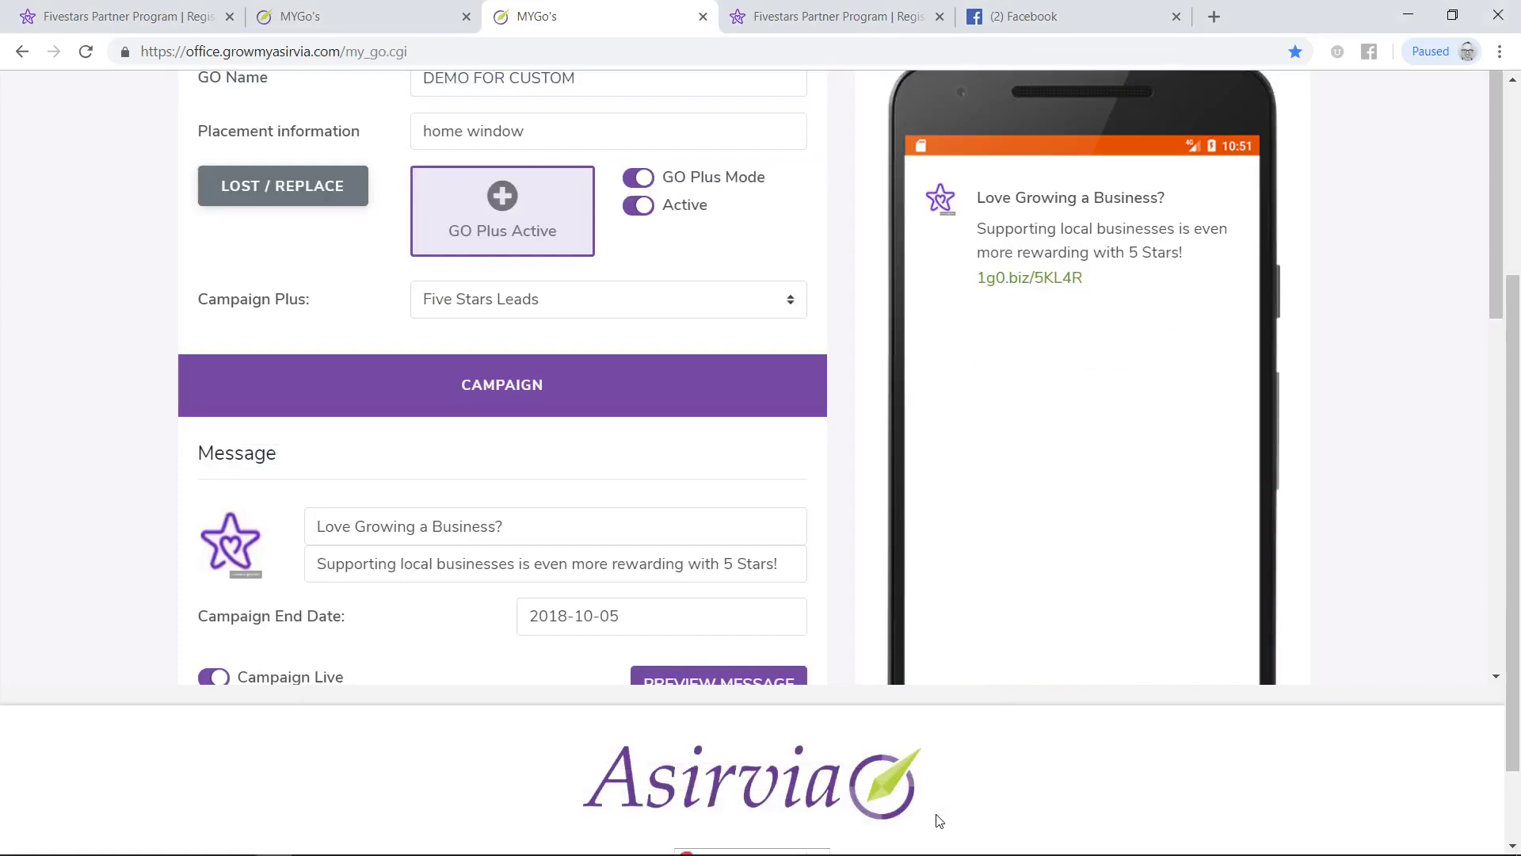
pyautogui.scroll(1, 967, 407)
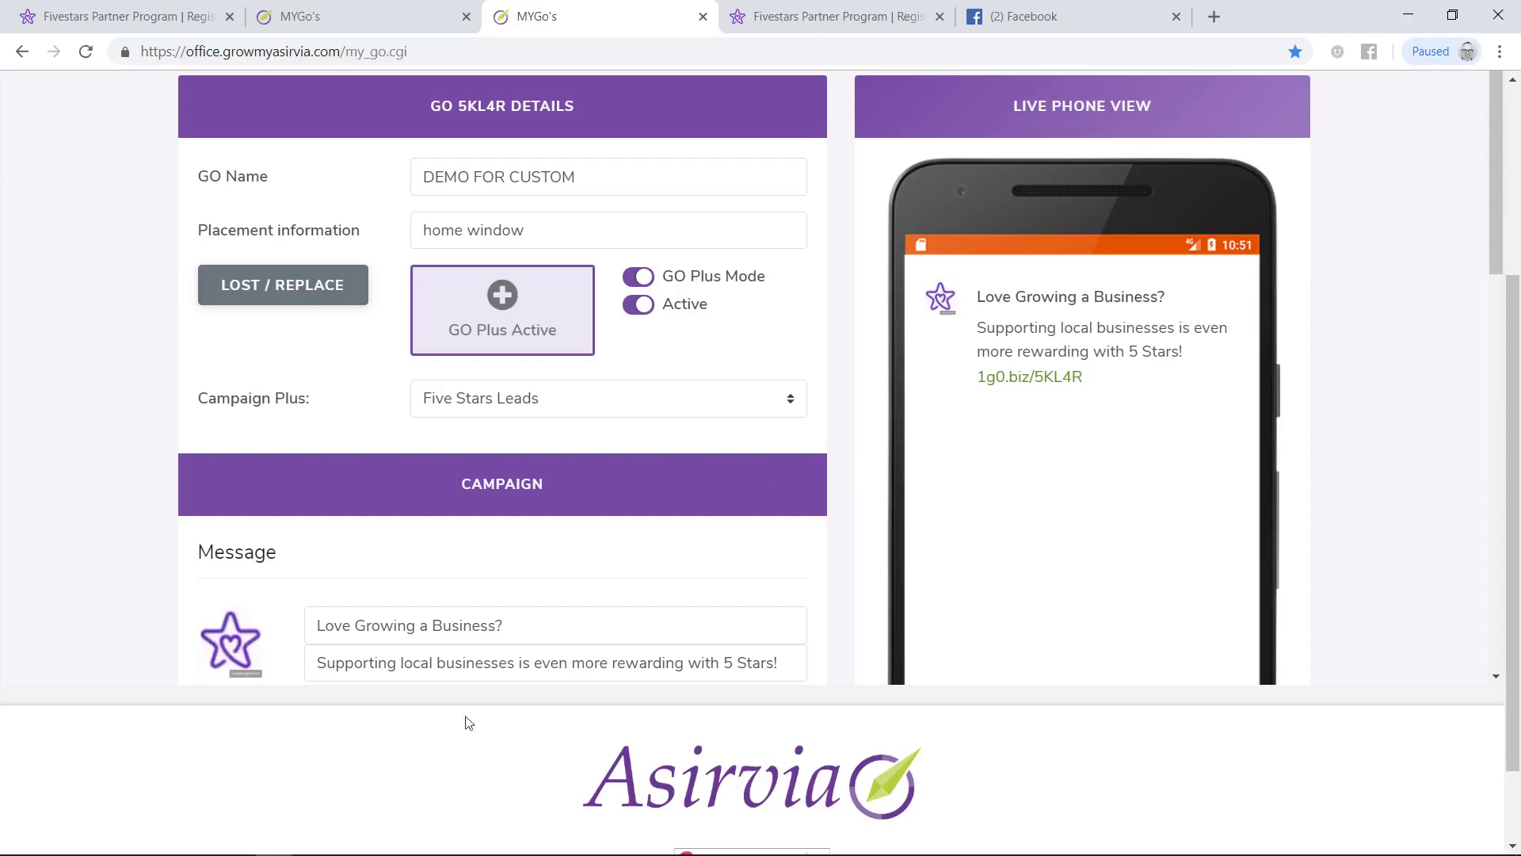
pyautogui.click(347, 841)
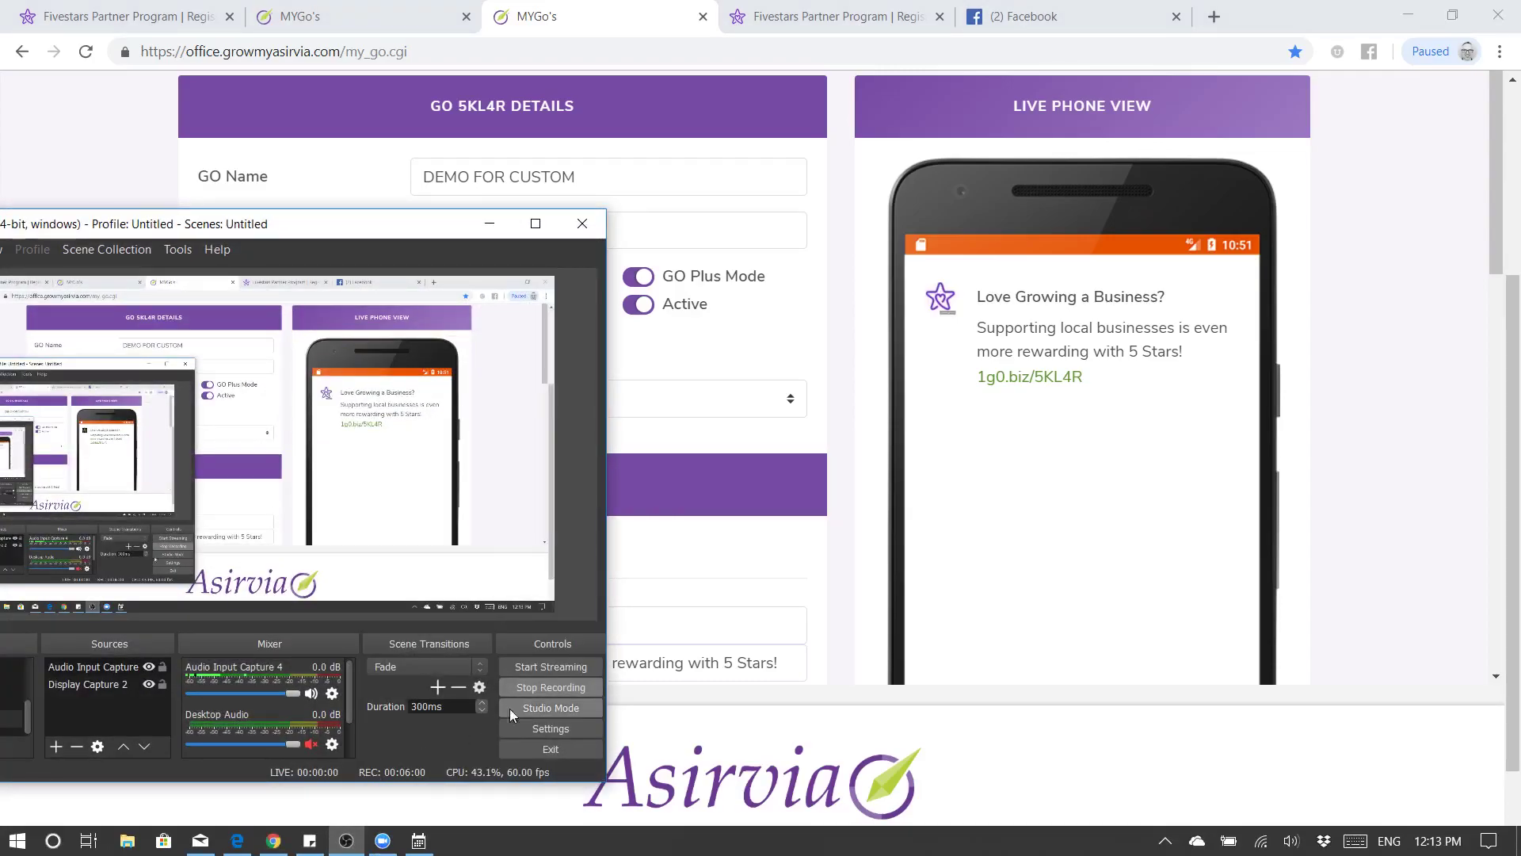